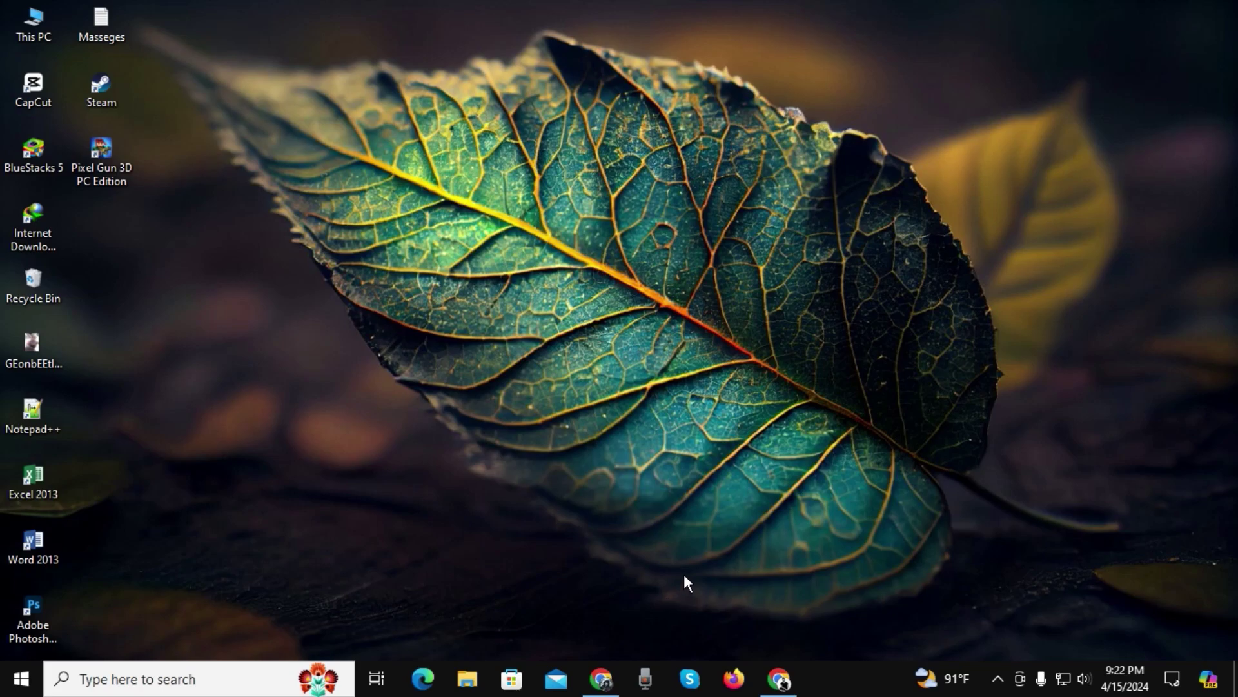
- Open a new Chrome window with the required user profile, maximize it, and dismiss the side panel tip
right_click(601, 679)
click(598, 590)
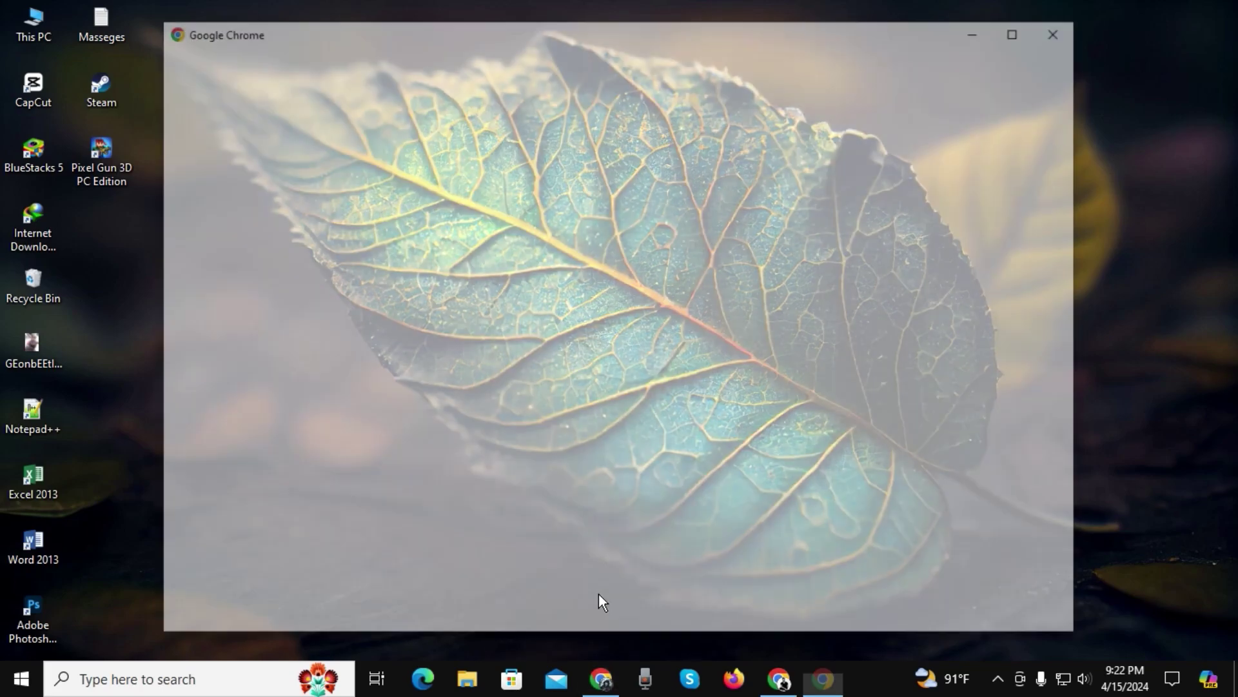
click(391, 330)
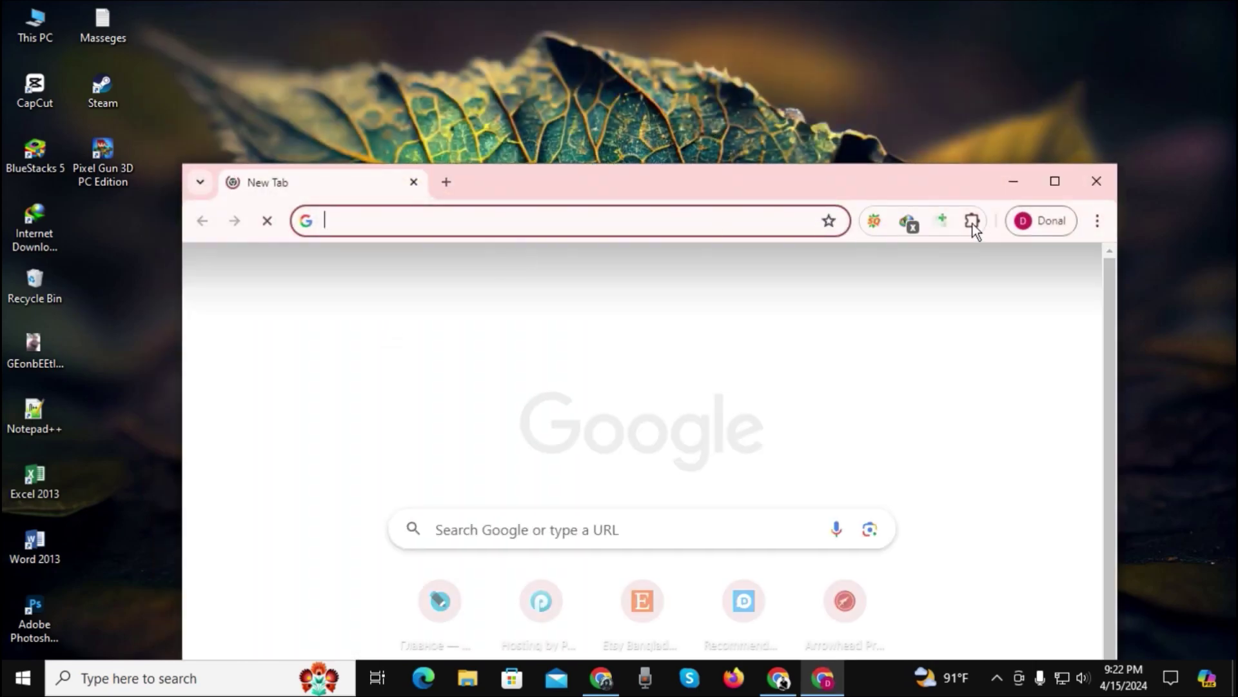
click(1063, 195)
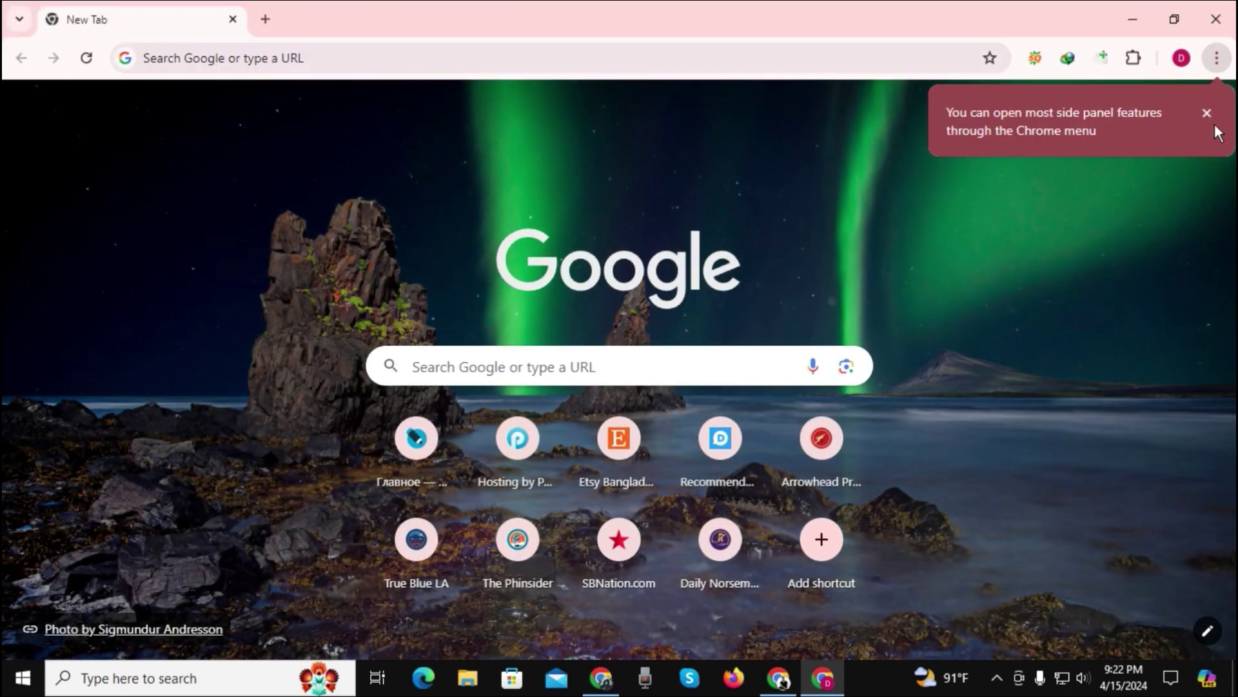
click(1207, 115)
- Open the Blogger website in the current browser tab
click(303, 66)
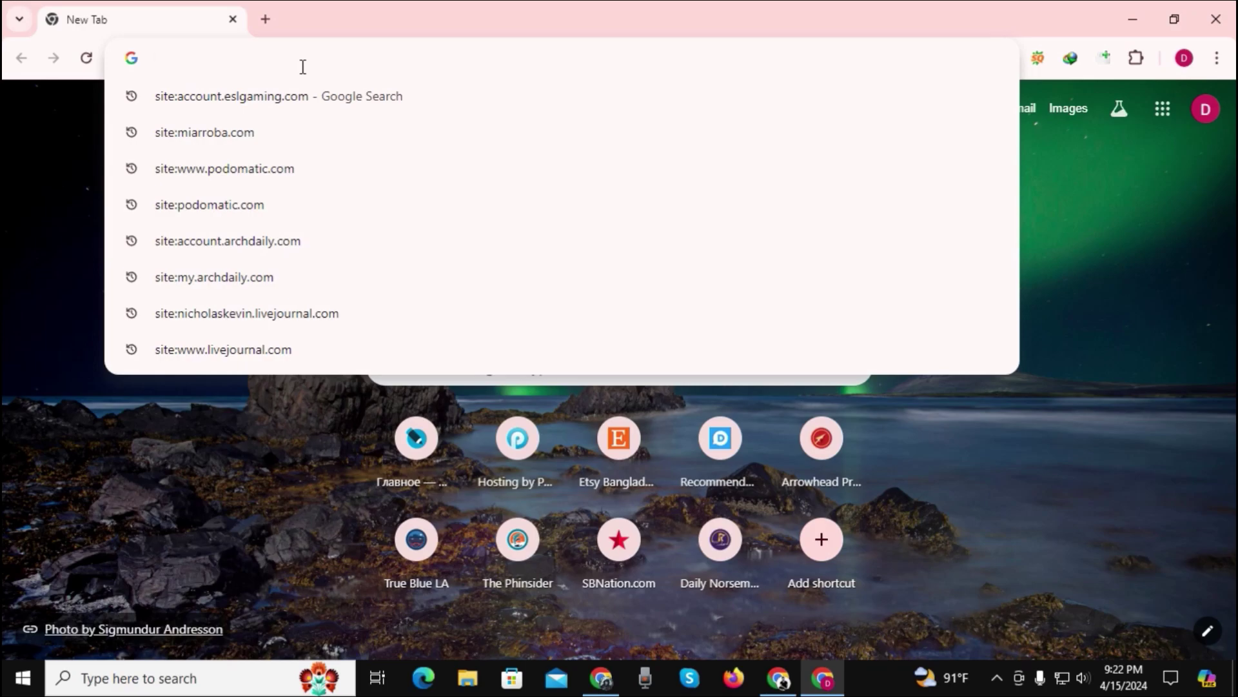
text(blogger)
key(Return)
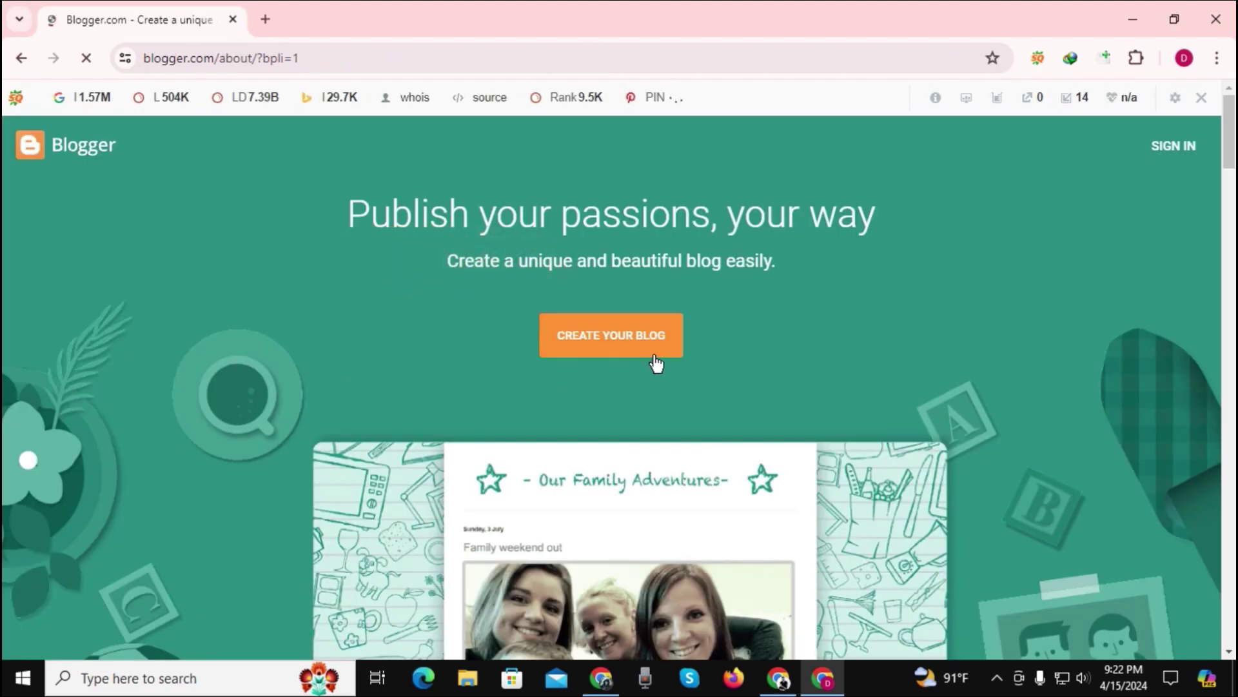
- Start creating a blog from the Blogger home page and choose the listed Google account for signing in
scroll(767, 355, down, 5)
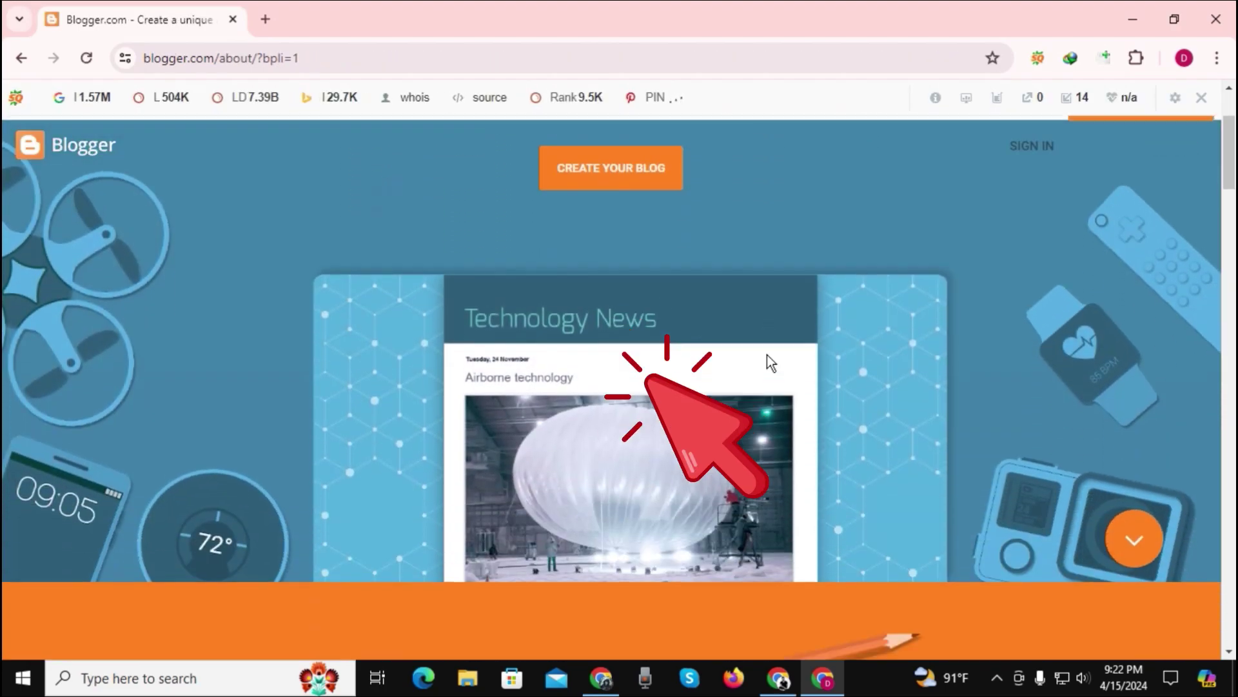
scroll(767, 353, up, 5)
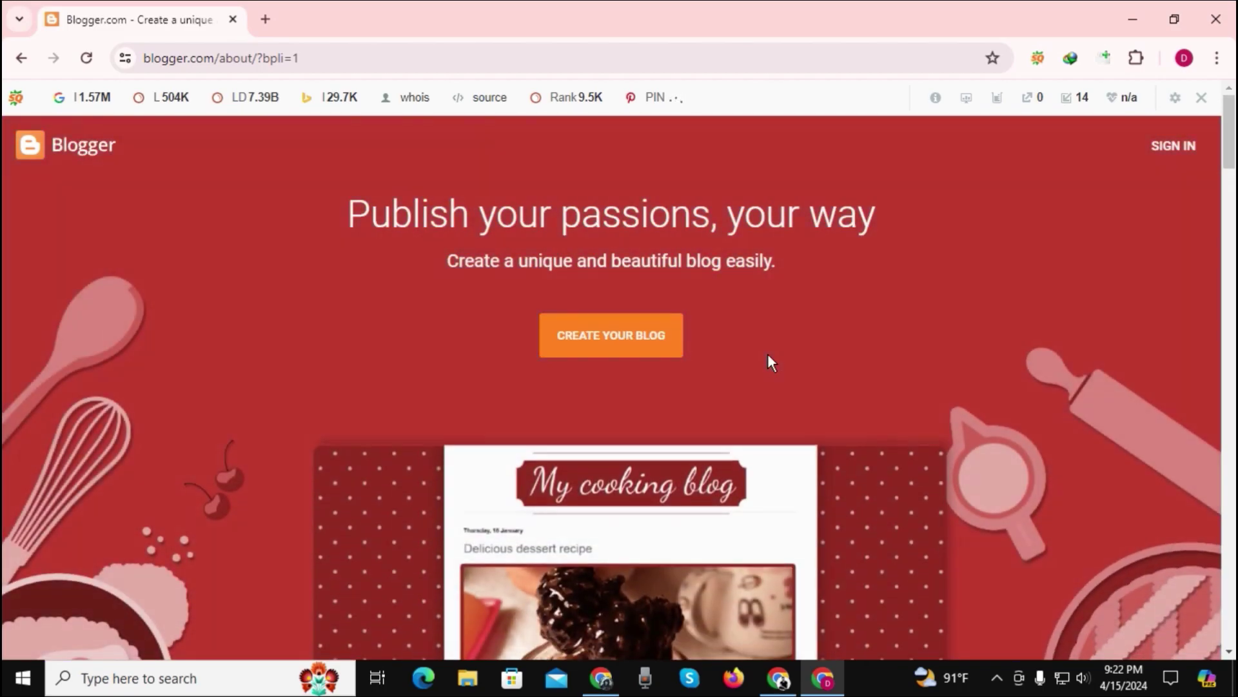
scroll(768, 363, down, 10)
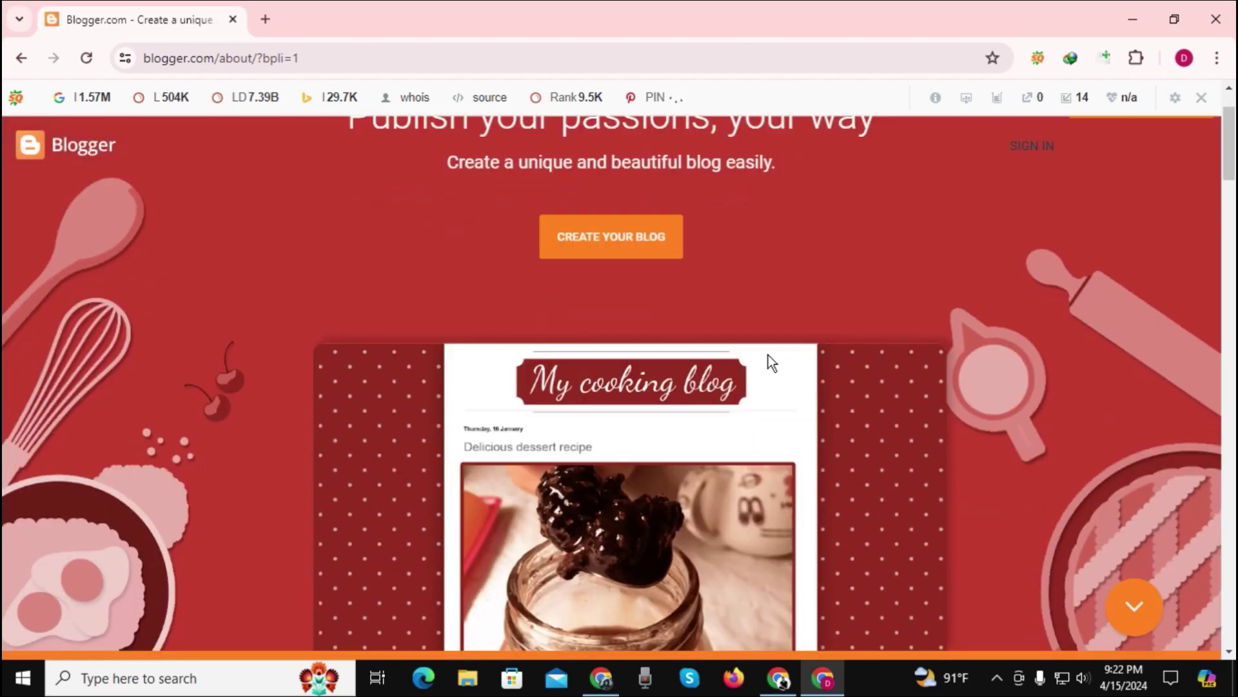
scroll(783, 394, up, 6)
scroll(783, 401, up, 4)
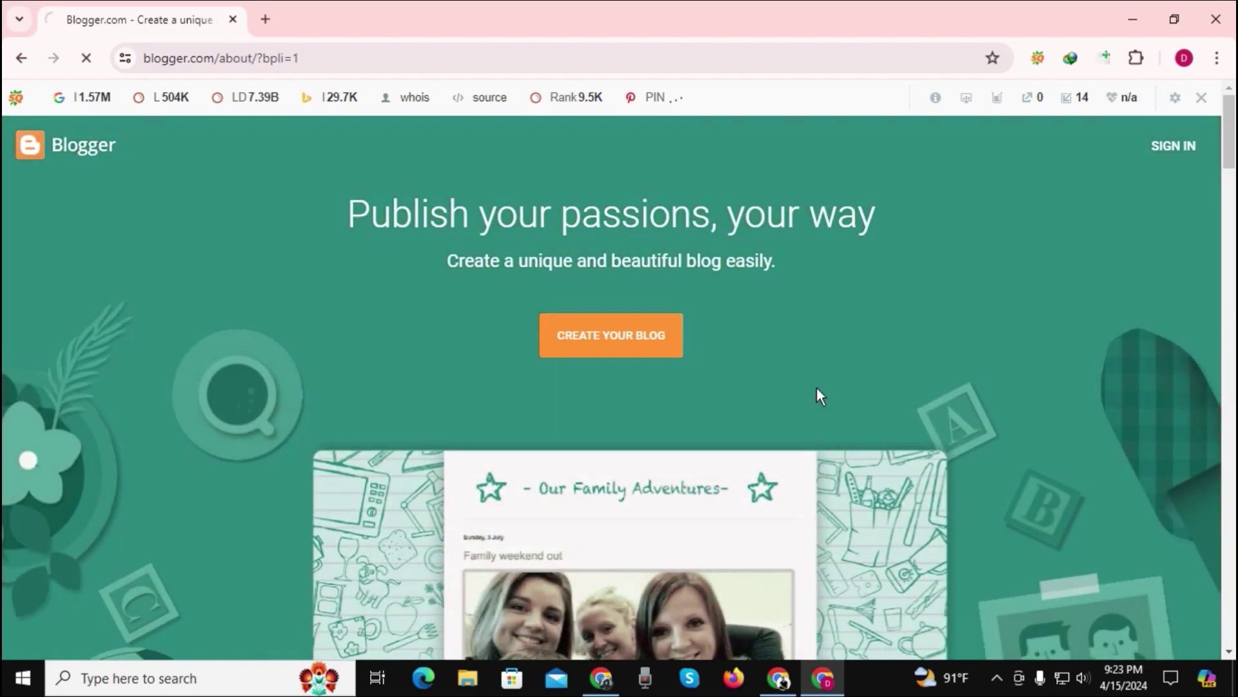
click(558, 331)
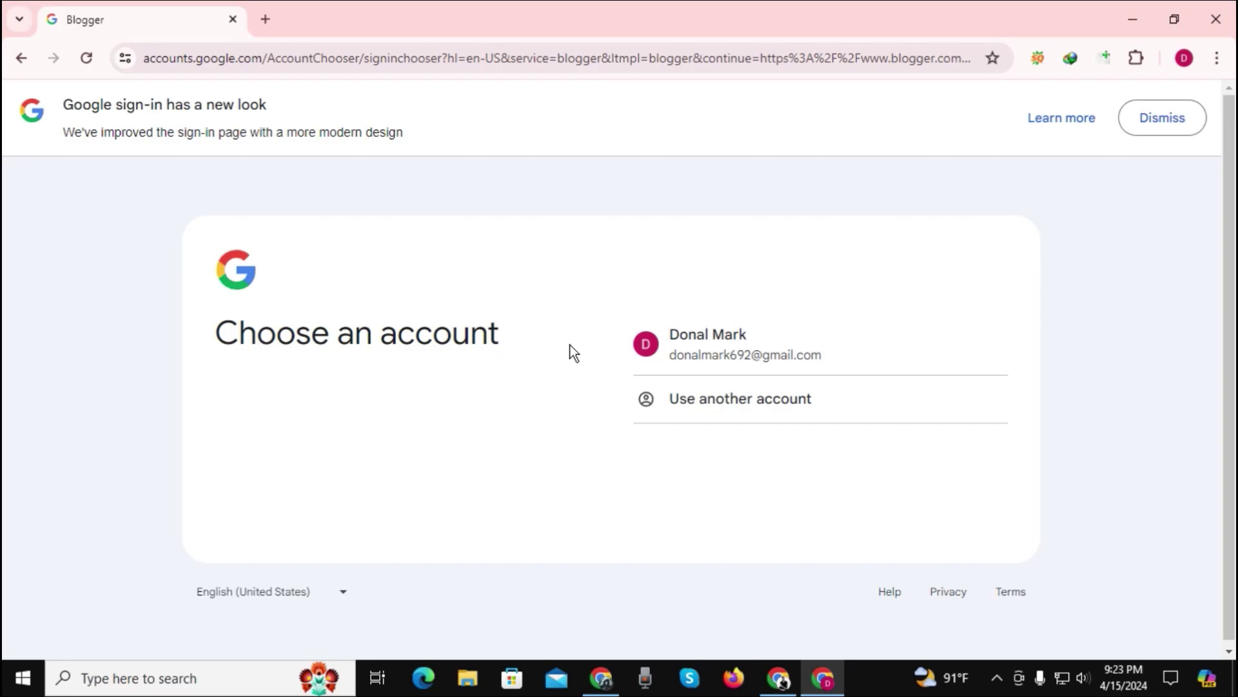
click(725, 352)
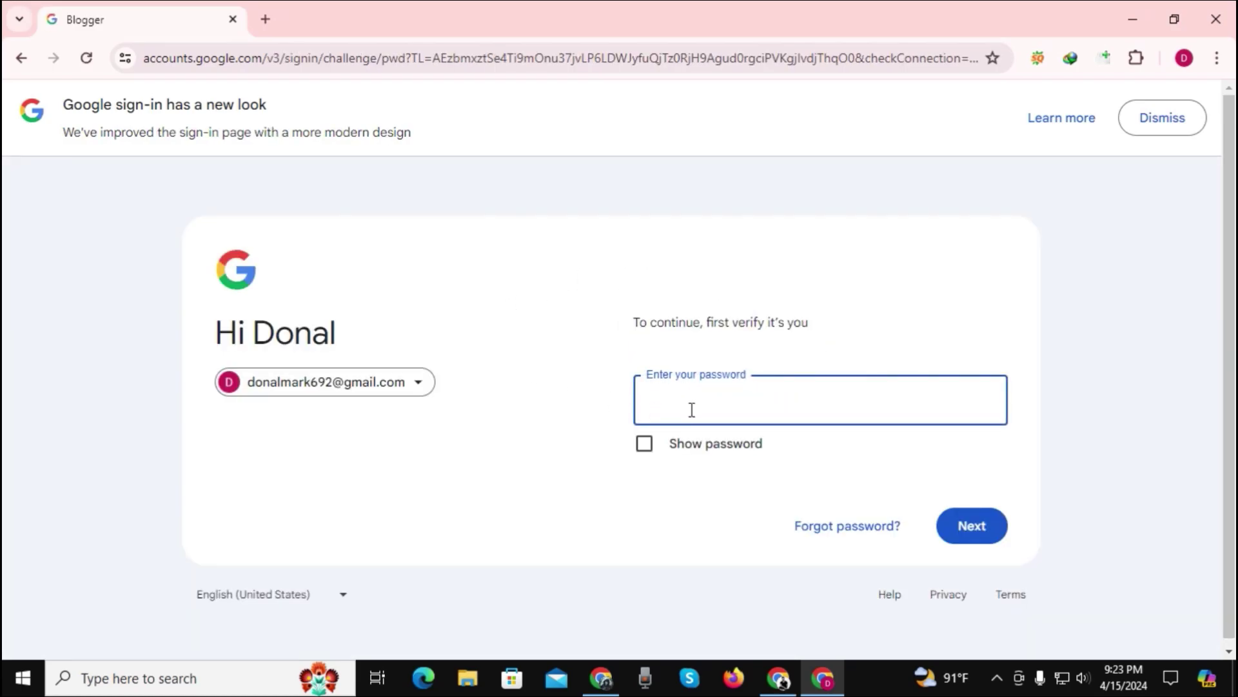
- Enter the account password to sign in, and skip the suggestions for completing the Google account
key(ctrl+v)
click(979, 534)
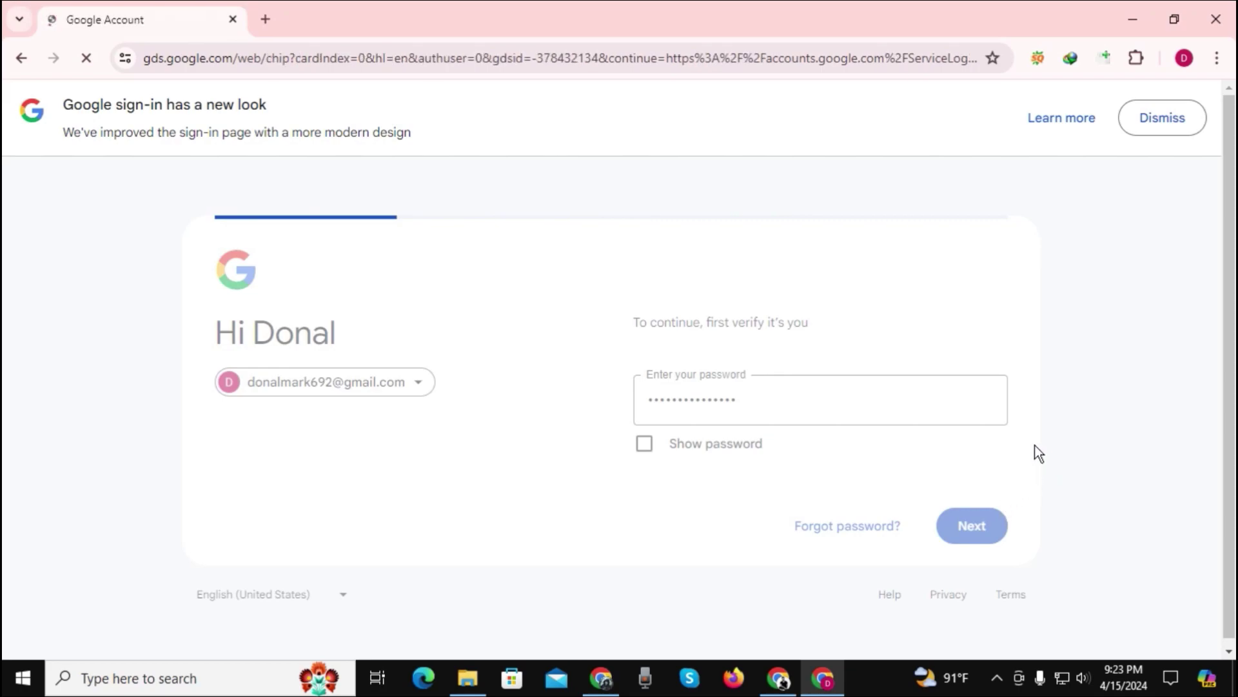
scroll(748, 491, down, 2)
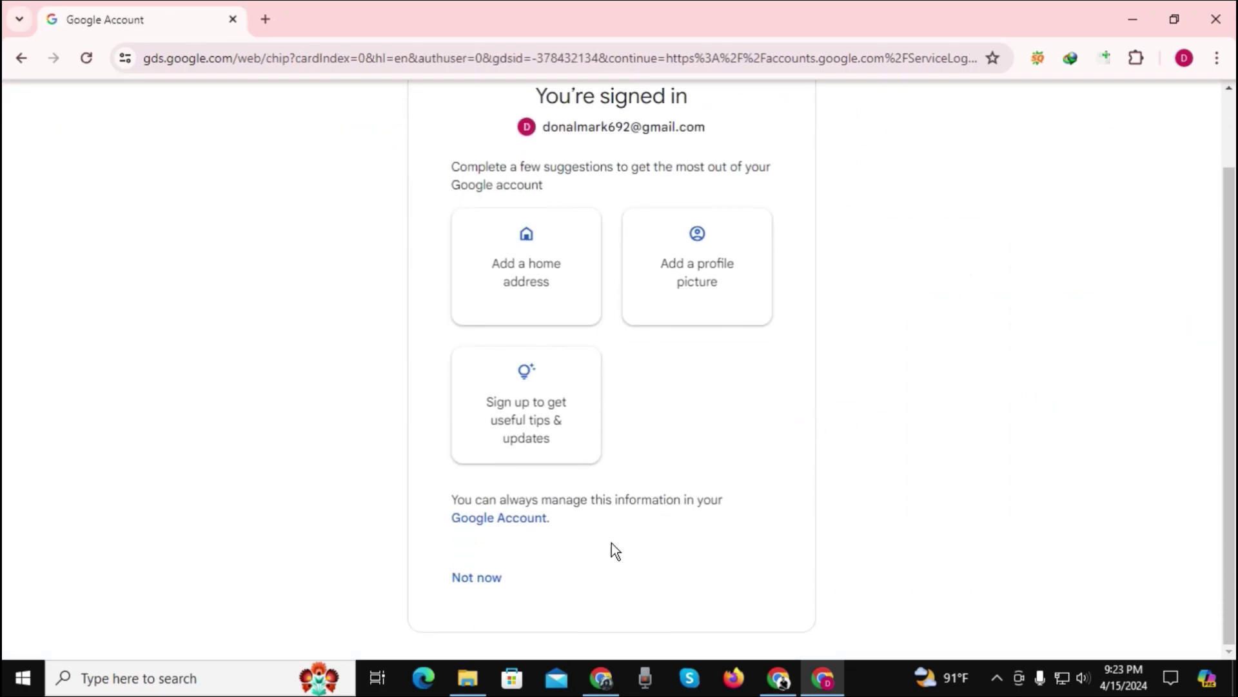
click(490, 581)
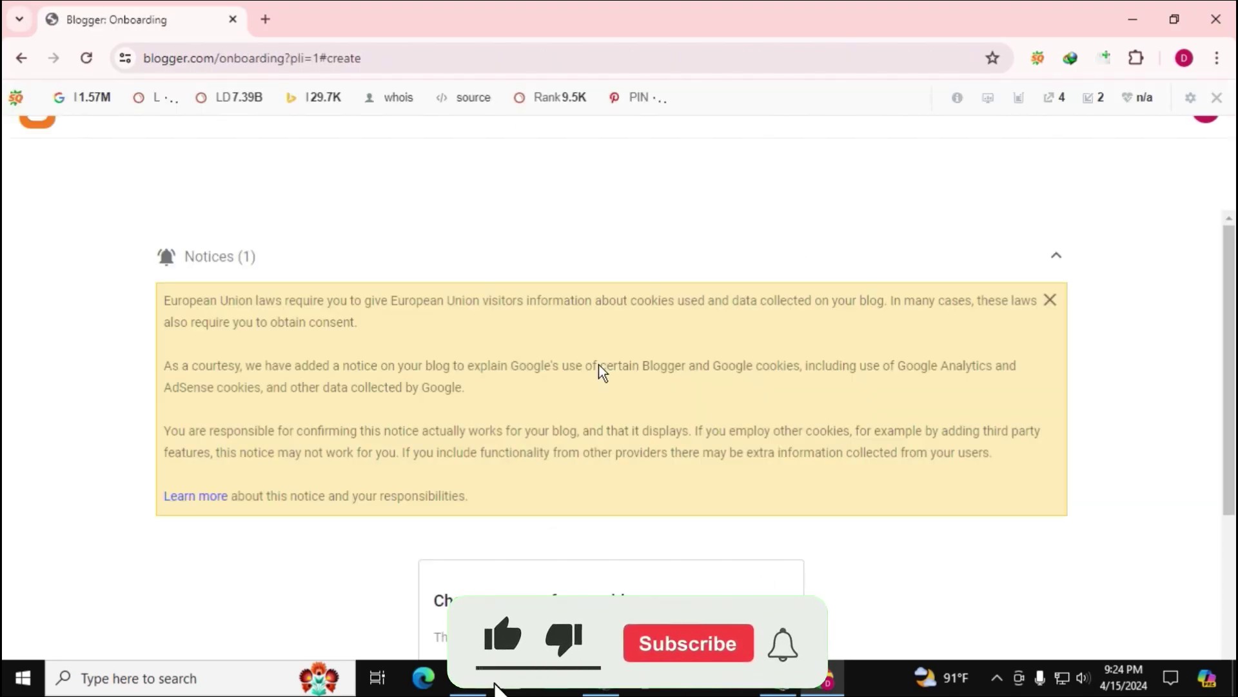
- Set the blog's title to "Mihabun IT" and continue to the URL choice
scroll(528, 432, down, 2)
scroll(527, 432, down, 3)
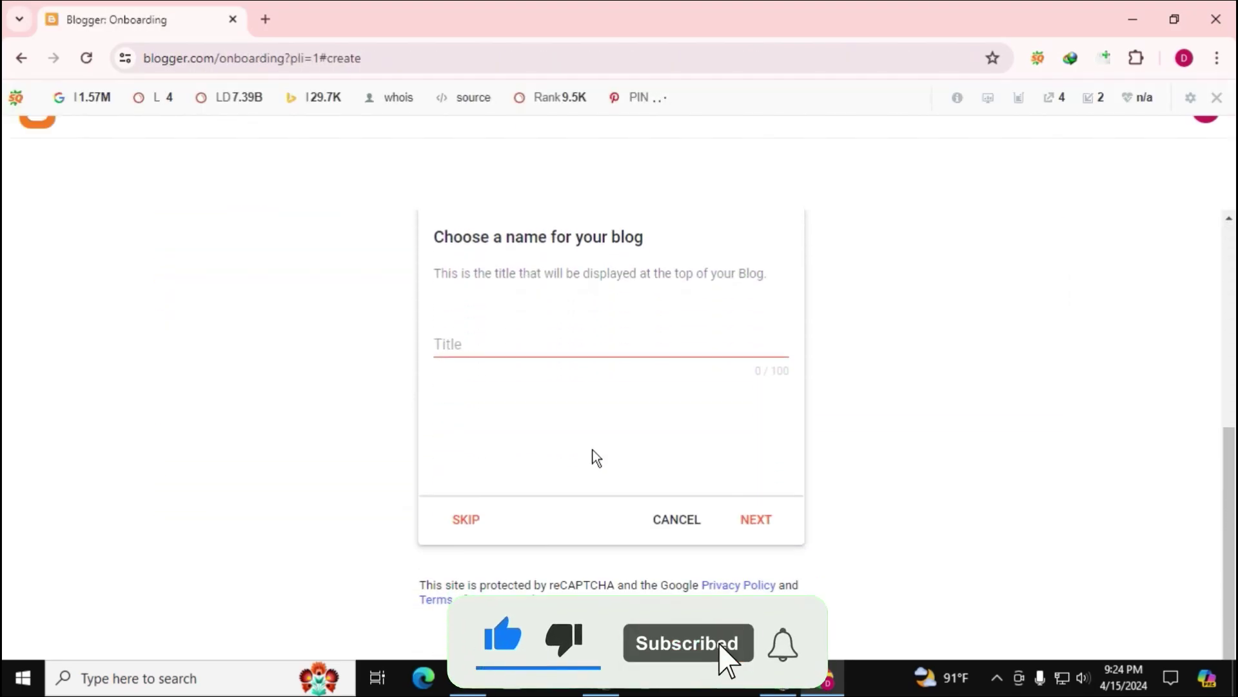
click(494, 355)
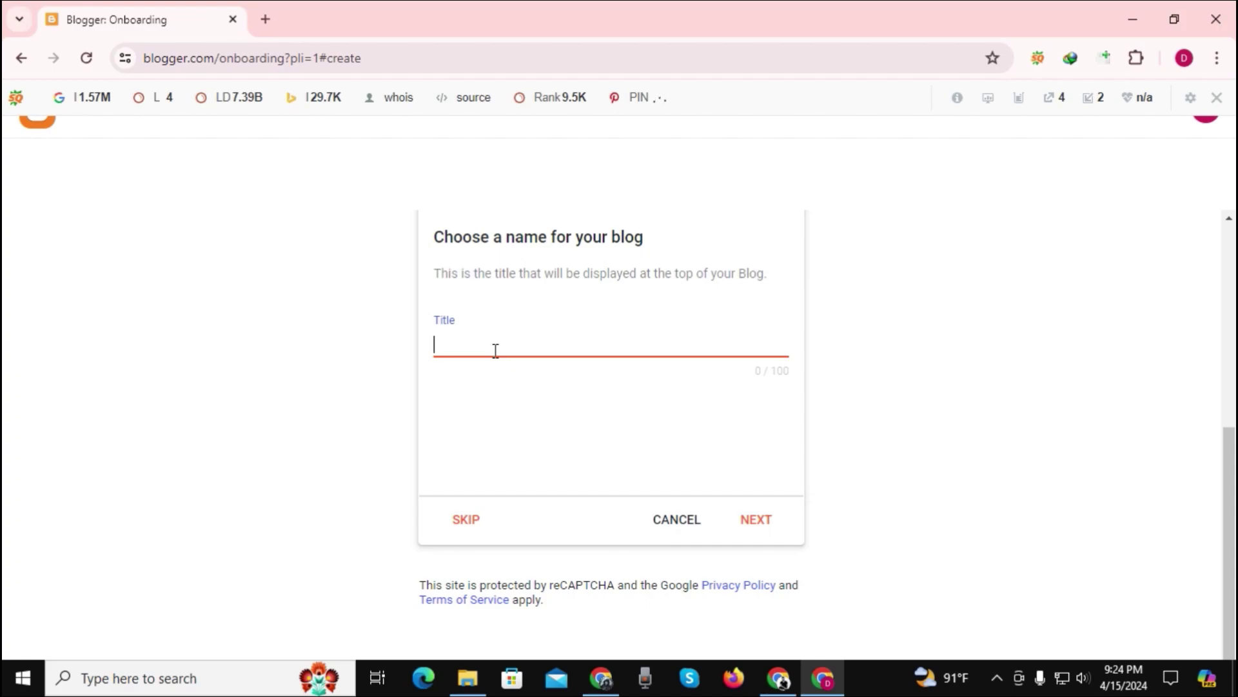
text(Mihabun IT)
click(756, 520)
- Set the blog's address to mihabunitgrupe.blogspot.com and continue to the display name
click(552, 352)
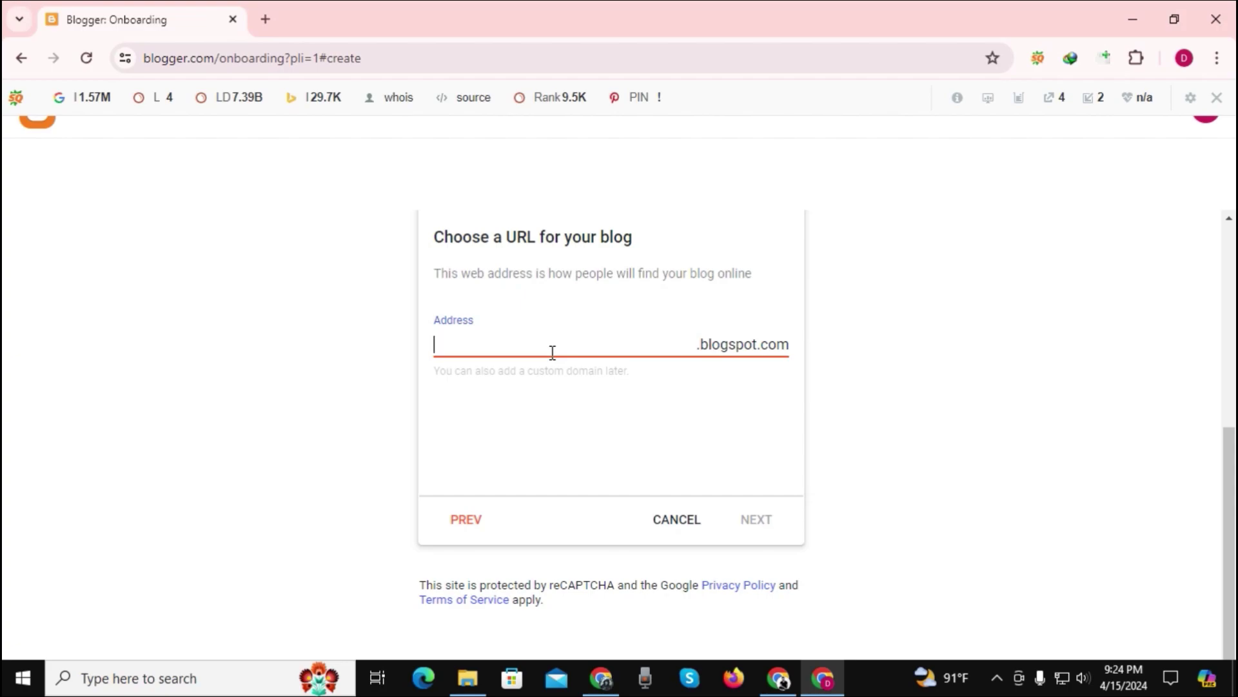
text(mihabunitgrupe)
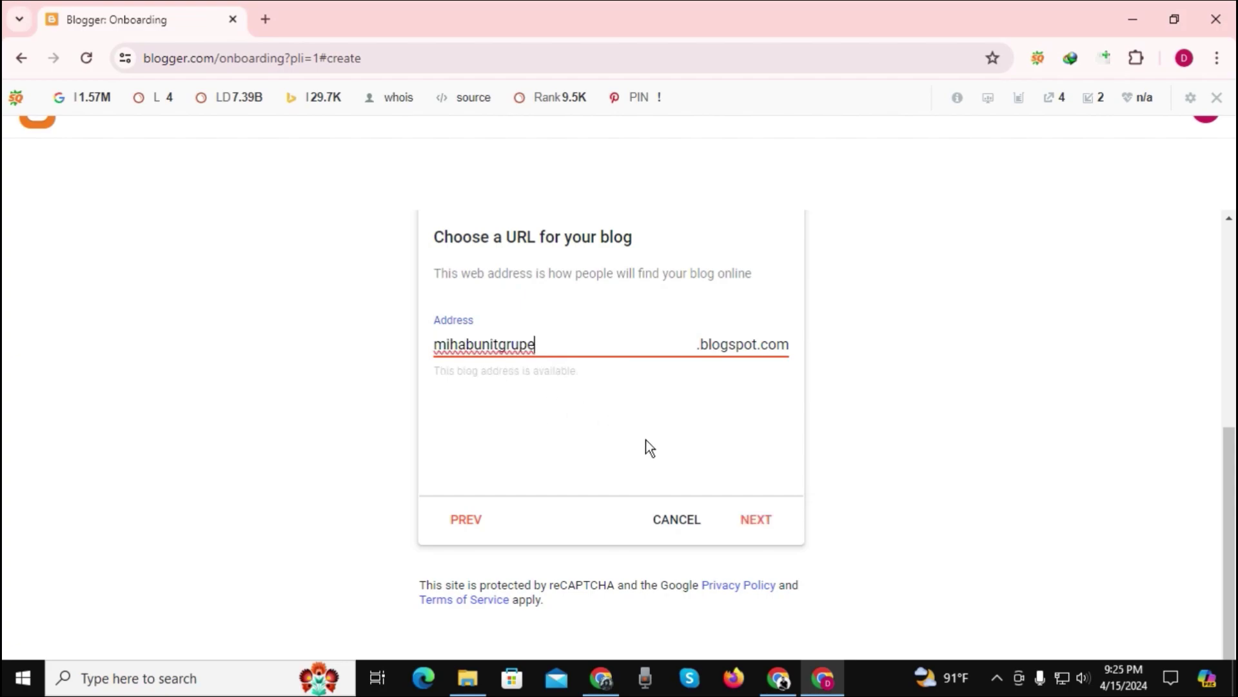
click(761, 524)
- Enter the display name shown to blog readers and finish creating the blog
click(568, 362)
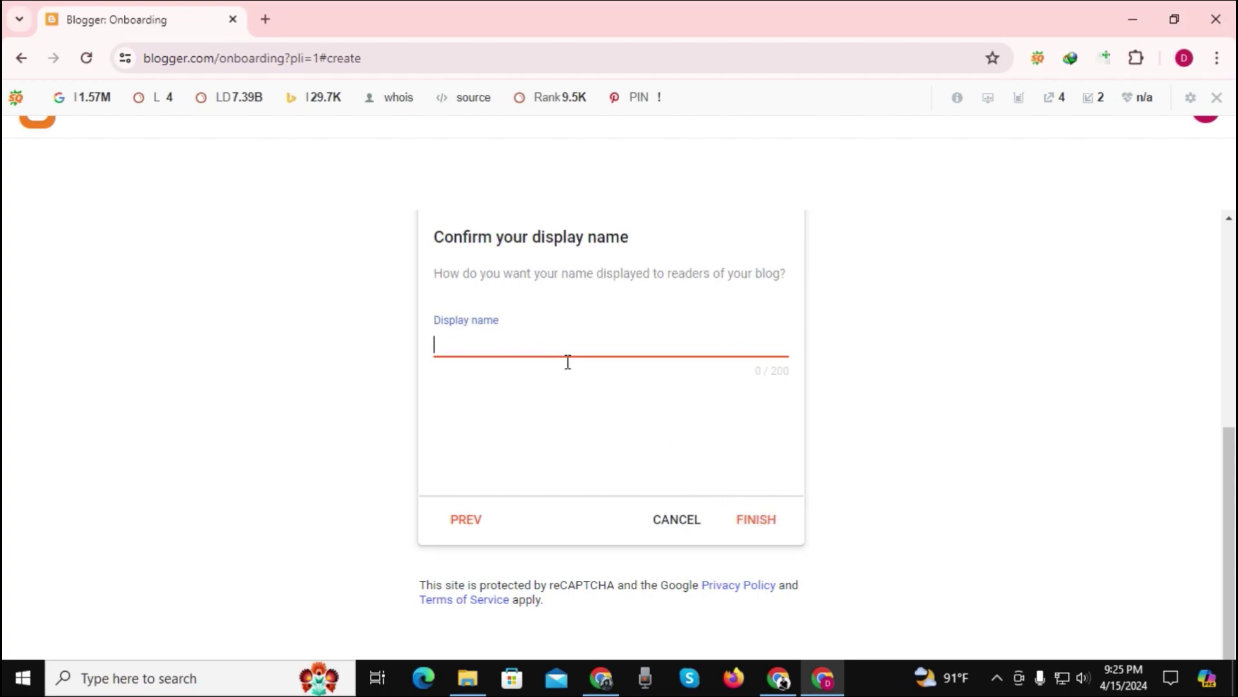
text(Mihabun)
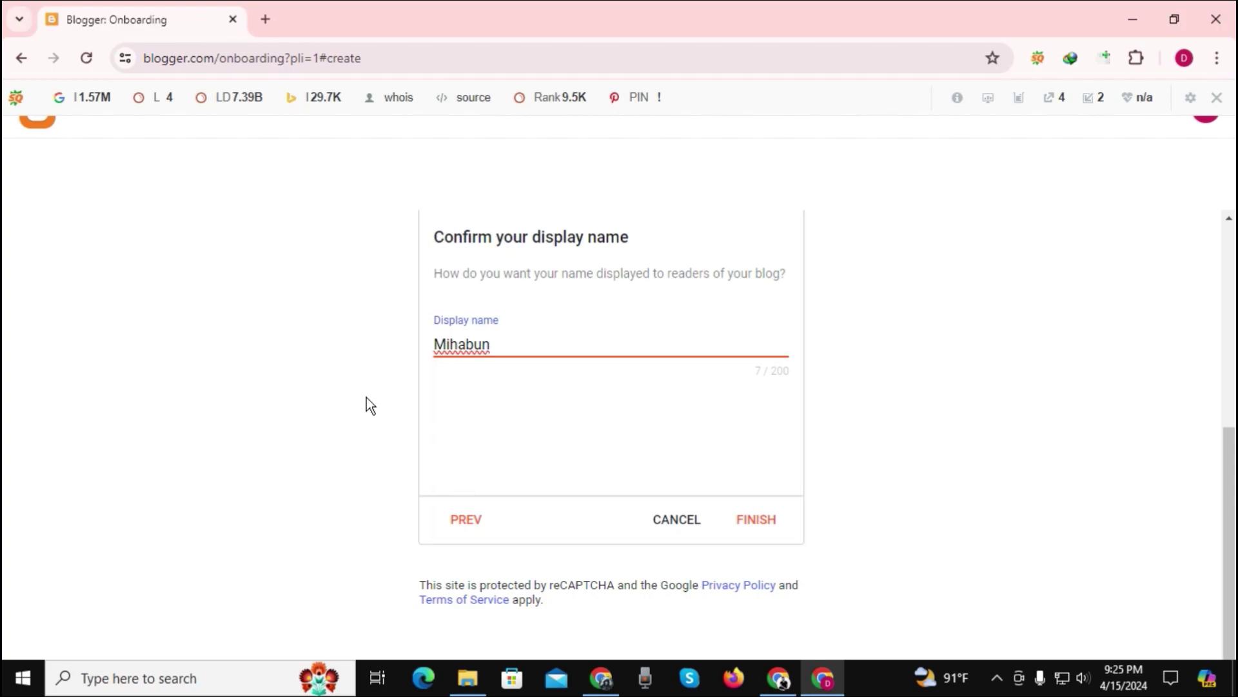
click(765, 519)
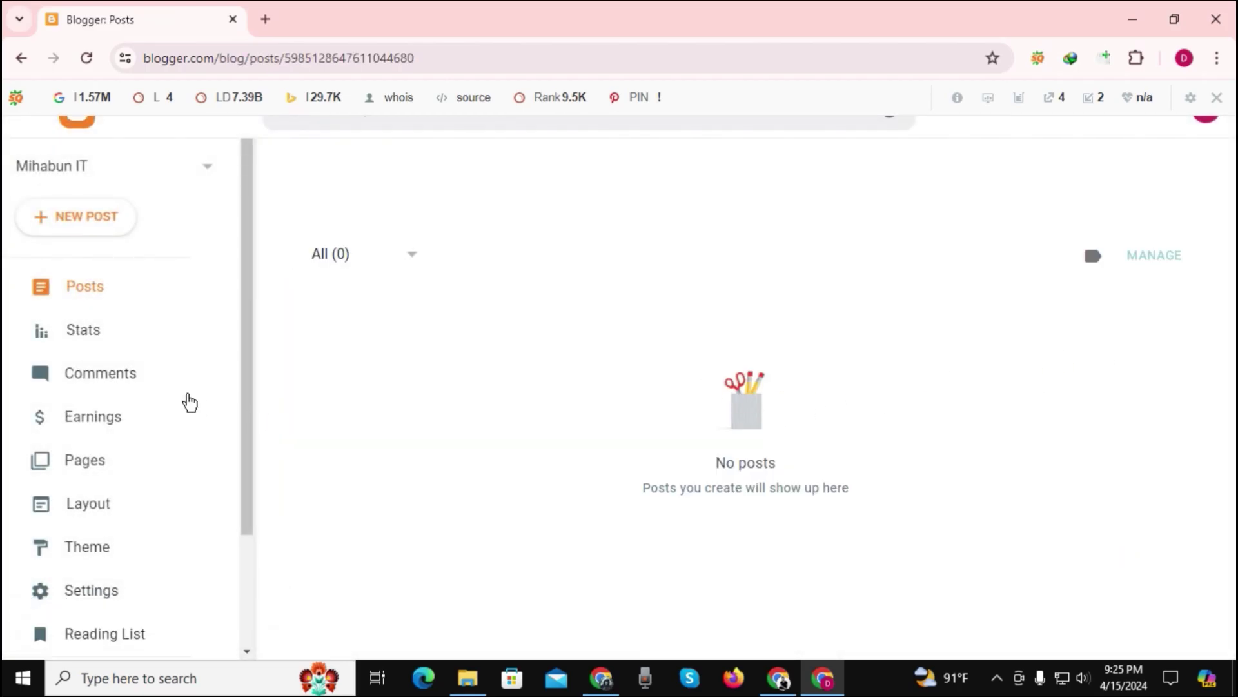
- Open the new blog's public page from the dashboard and examine its home page
scroll(187, 419, down, 3)
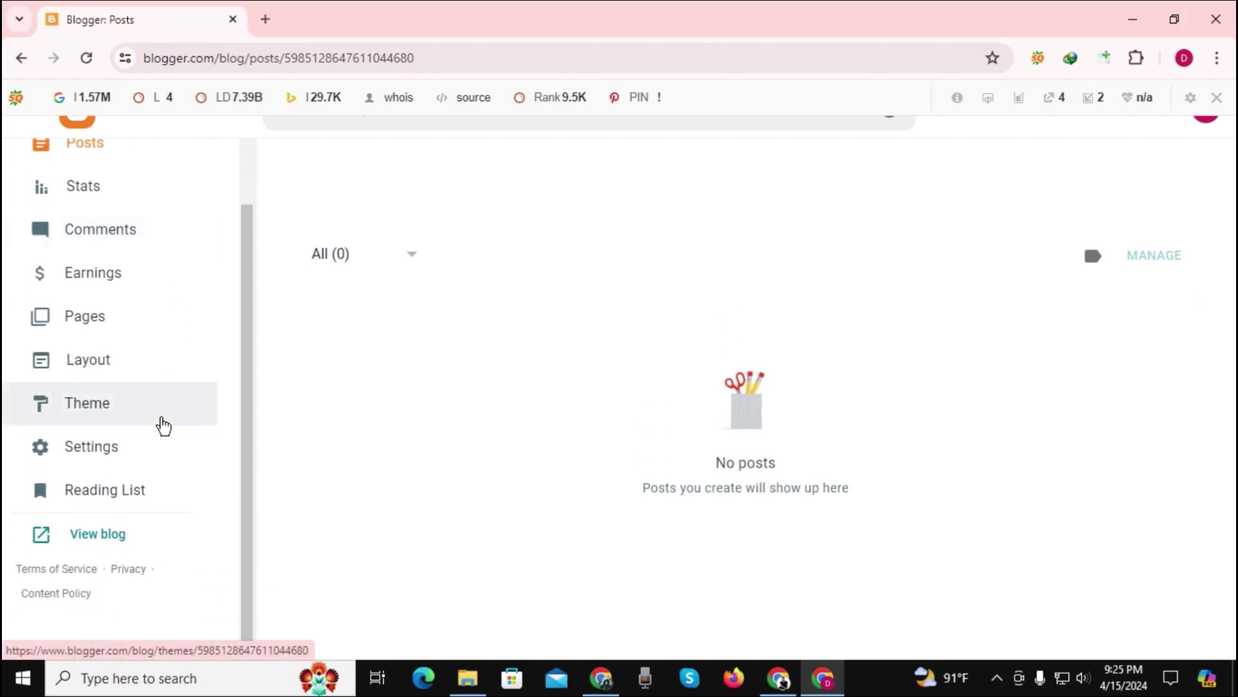
scroll(124, 434, up, 2)
scroll(124, 434, down, 2)
click(98, 539)
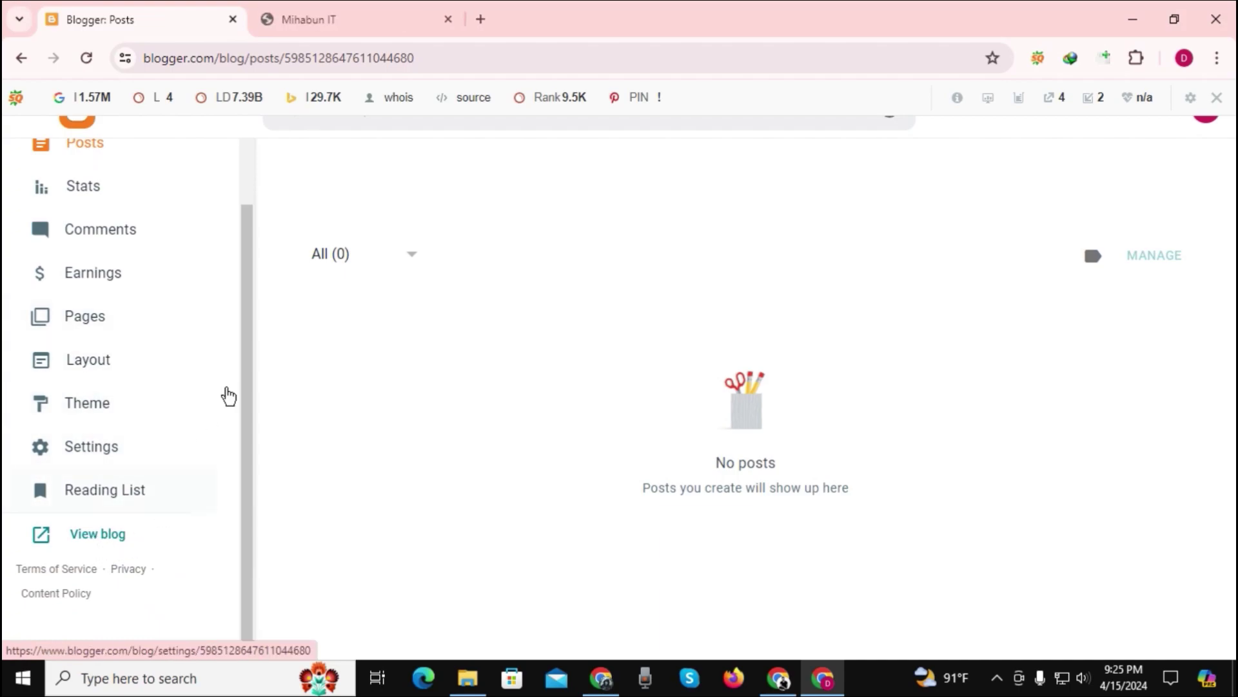
click(346, 29)
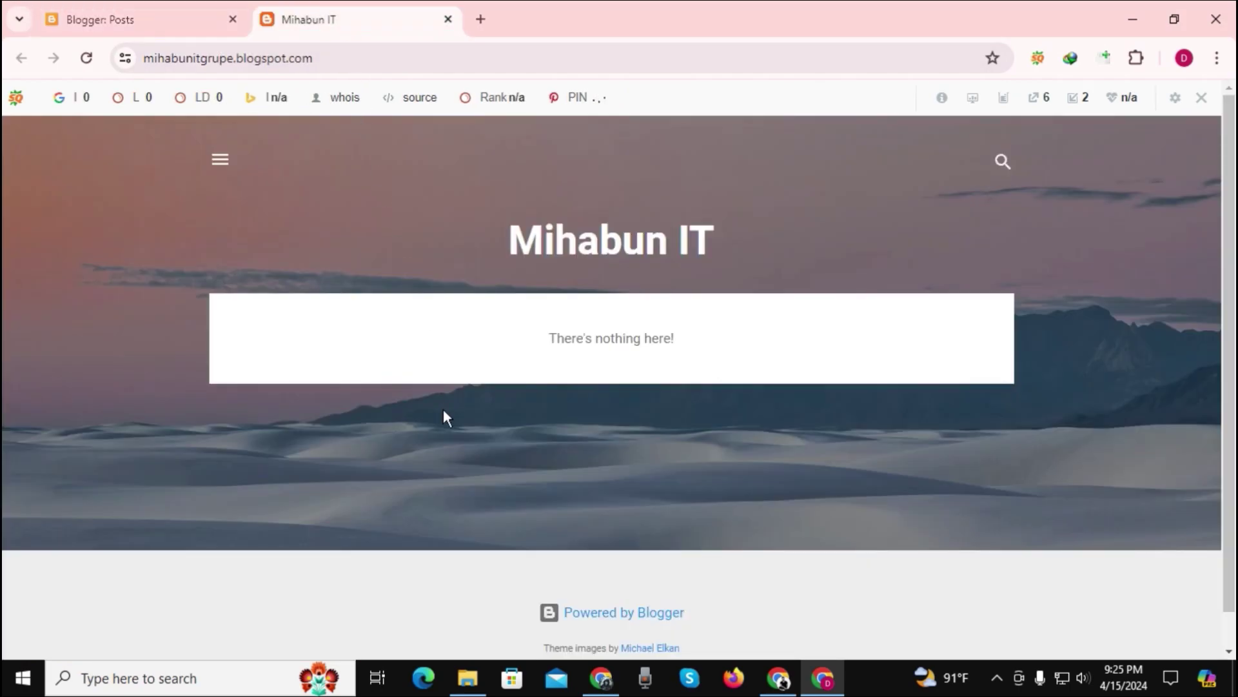
scroll(451, 442, down, 1)
scroll(452, 438, up, 1)
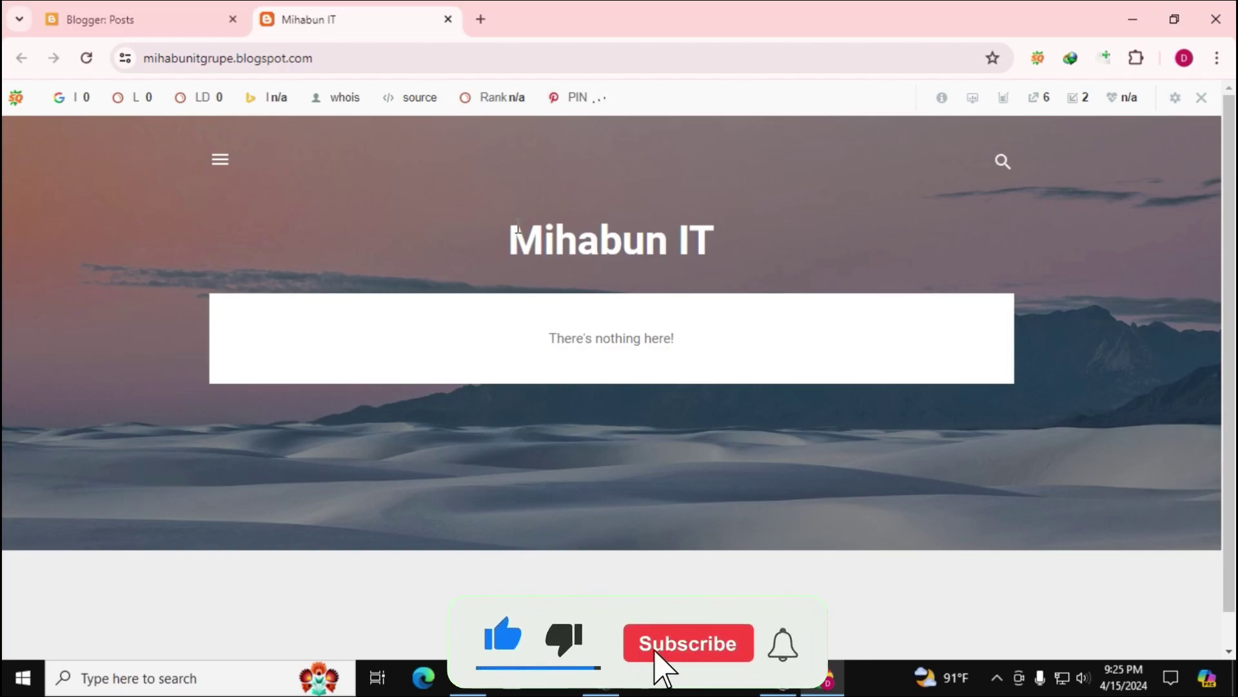
- Return to the Blogger dashboard and open the blog's Theme page
click(165, 13)
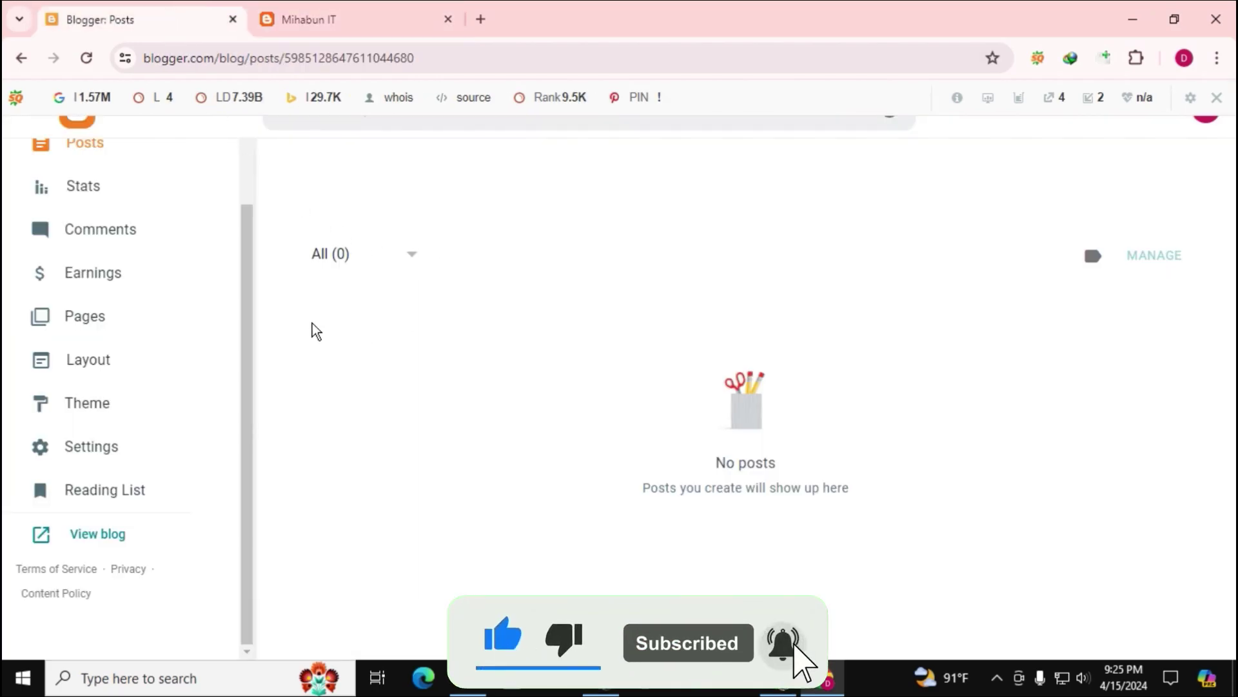
scroll(161, 361, up, 2)
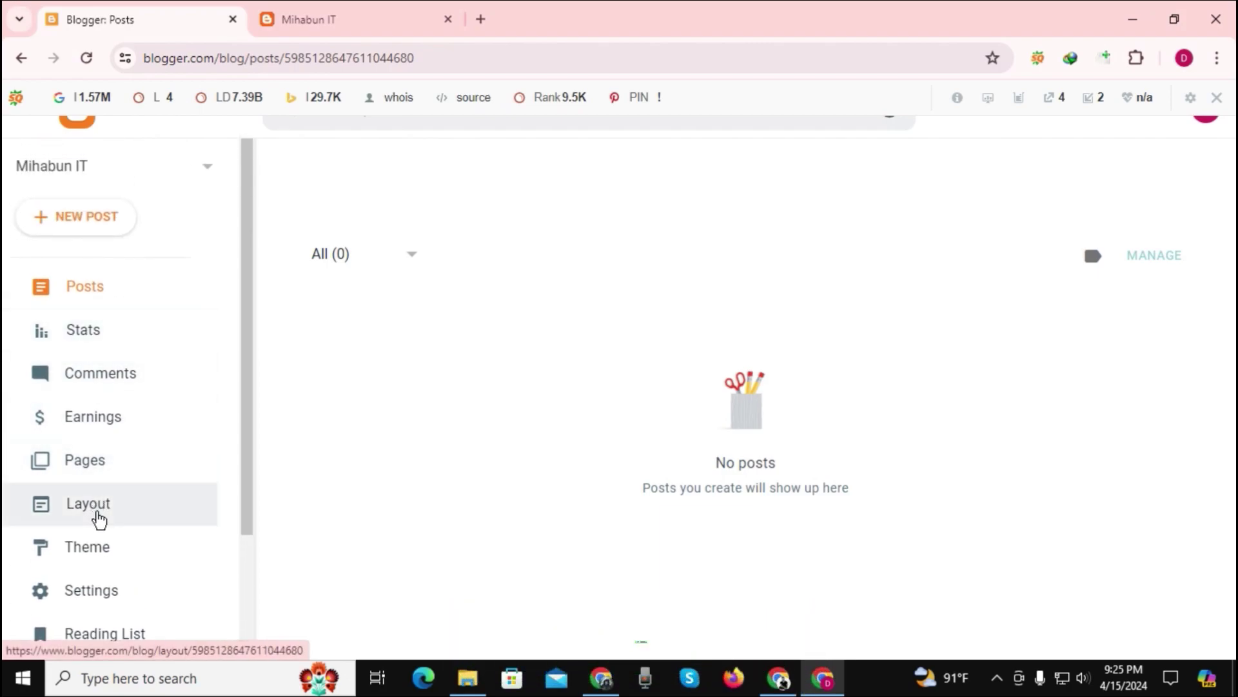
scroll(139, 419, down, 2)
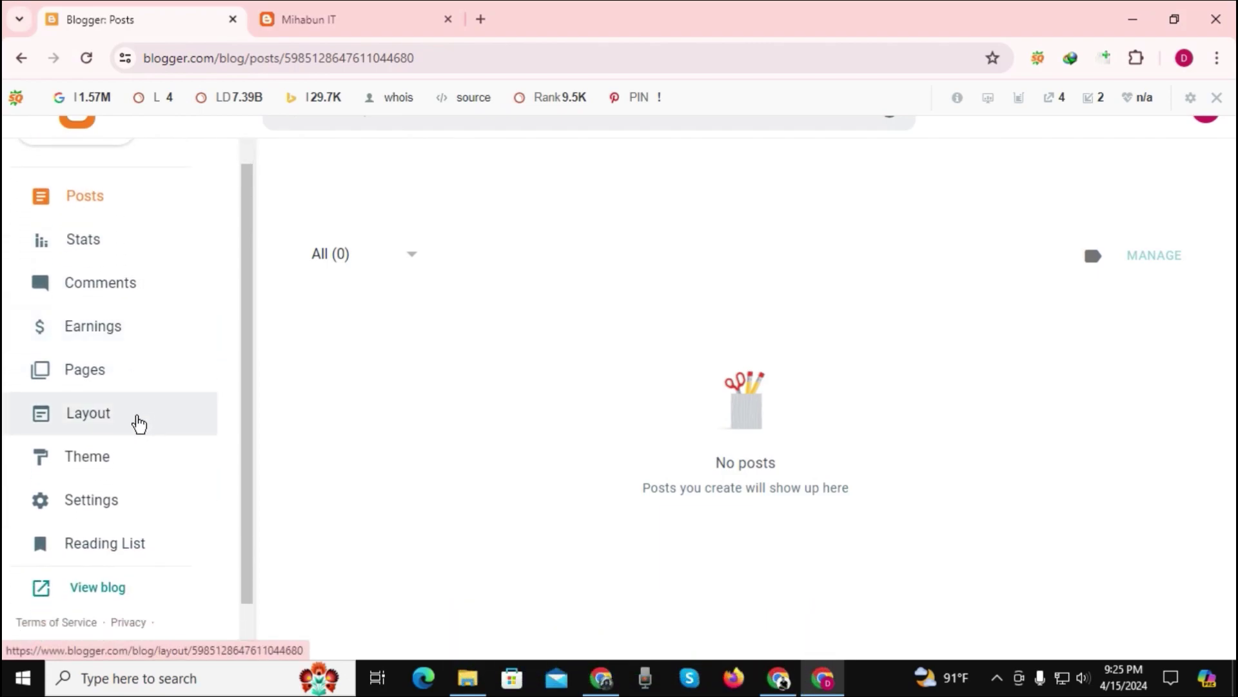
scroll(139, 423, up, 2)
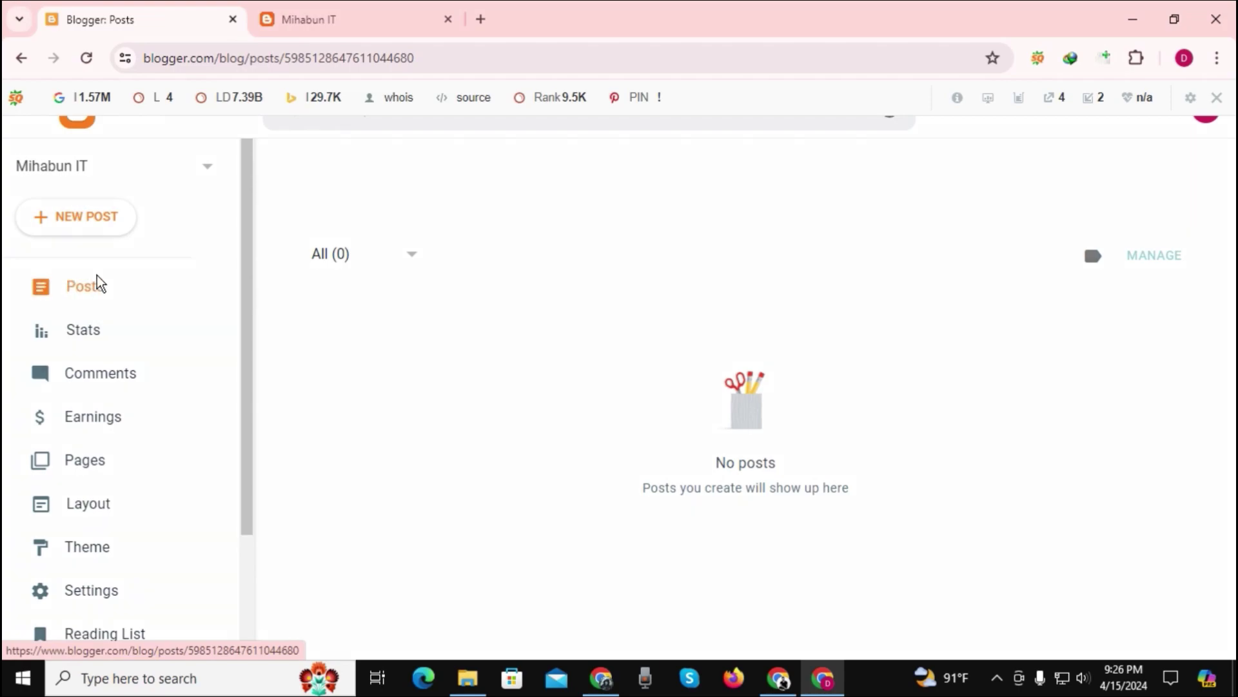
scroll(155, 381, down, 2)
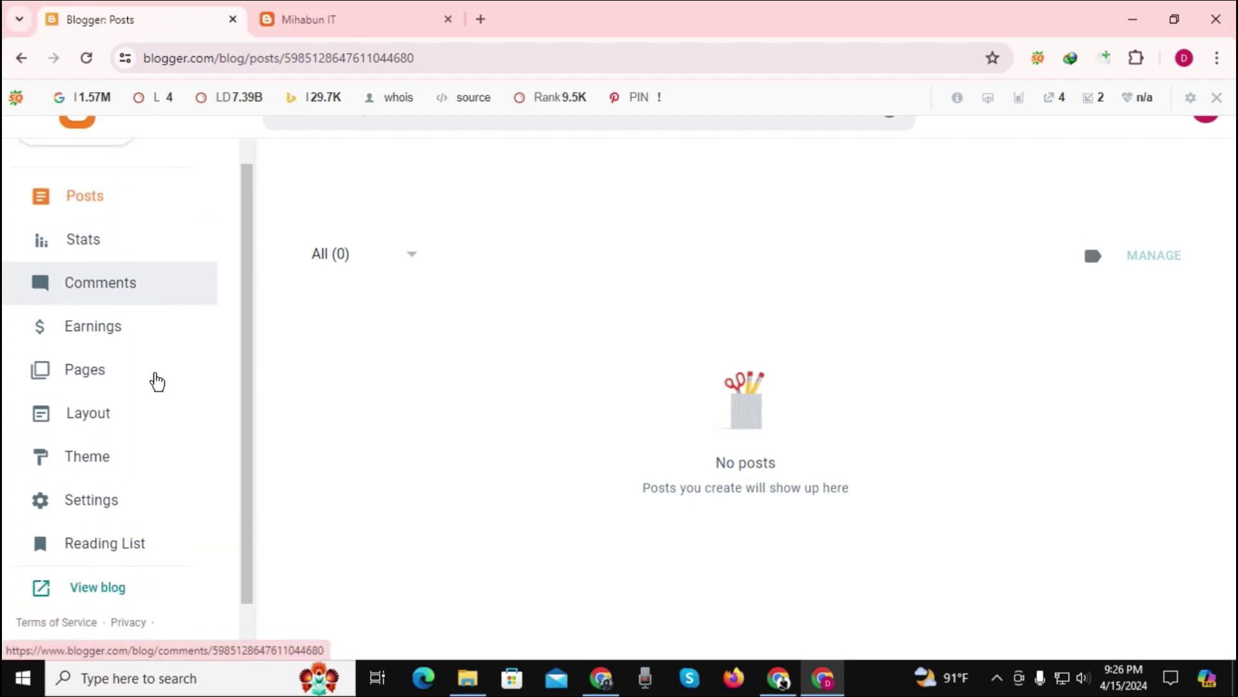
click(126, 454)
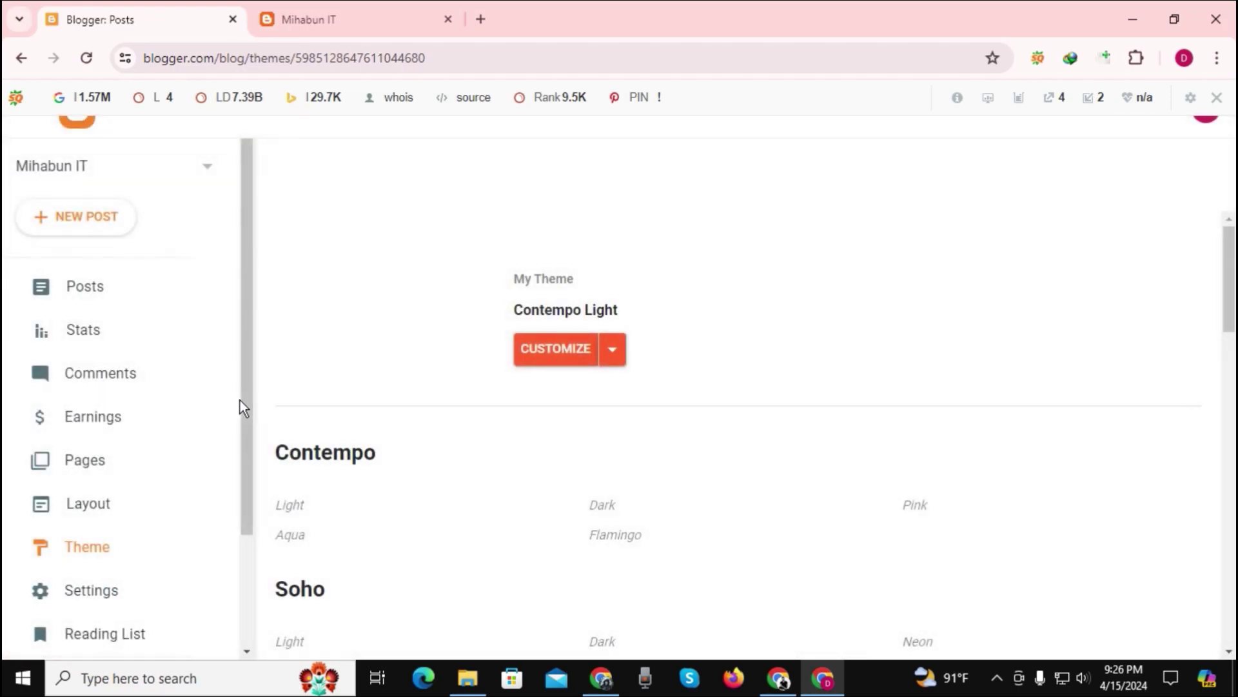
- Check how the public blog page looks with its current theme
click(394, 18)
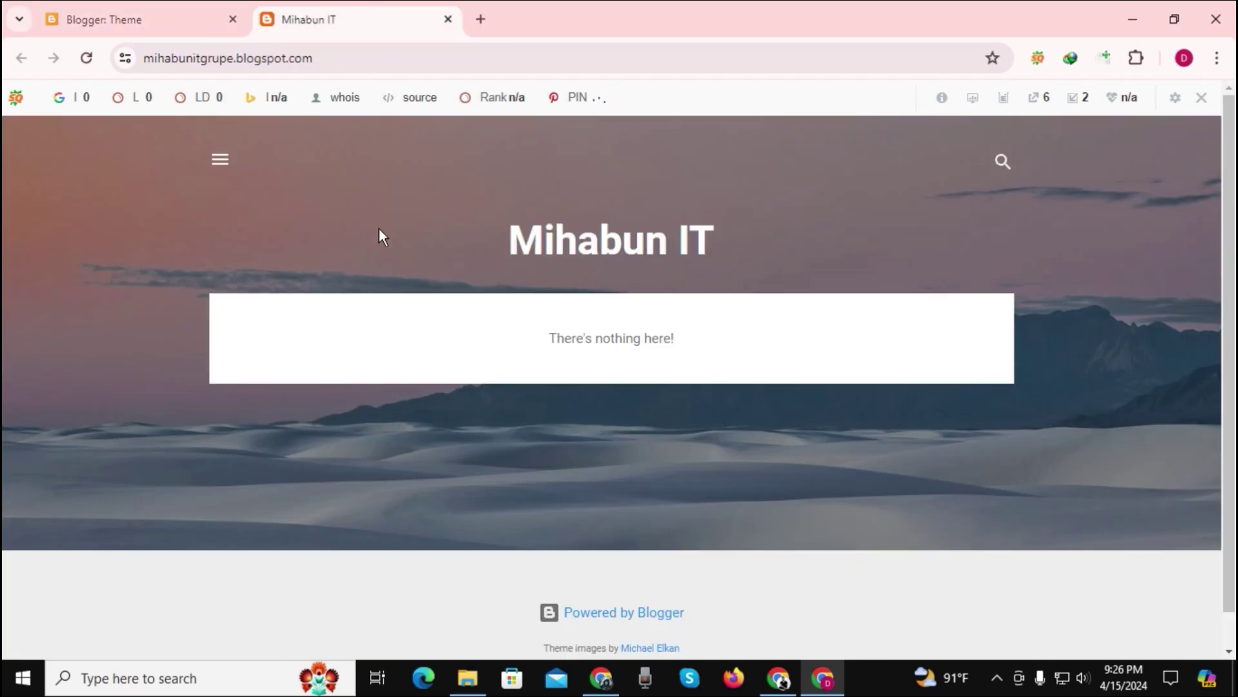
scroll(671, 439, down, 1)
scroll(695, 435, up, 1)
- Browse Blogger's theme gallery and apply the Simple Dark theme to the blog
click(142, 18)
scroll(809, 365, down, 4)
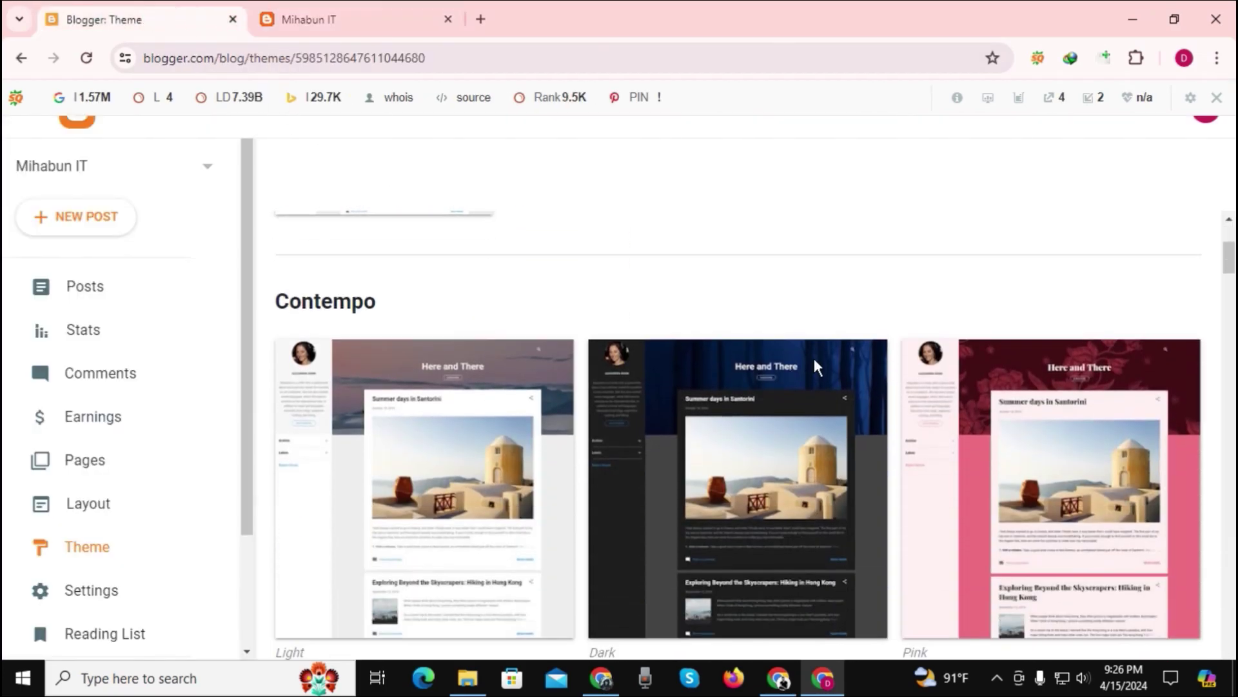
scroll(751, 297, down, 4)
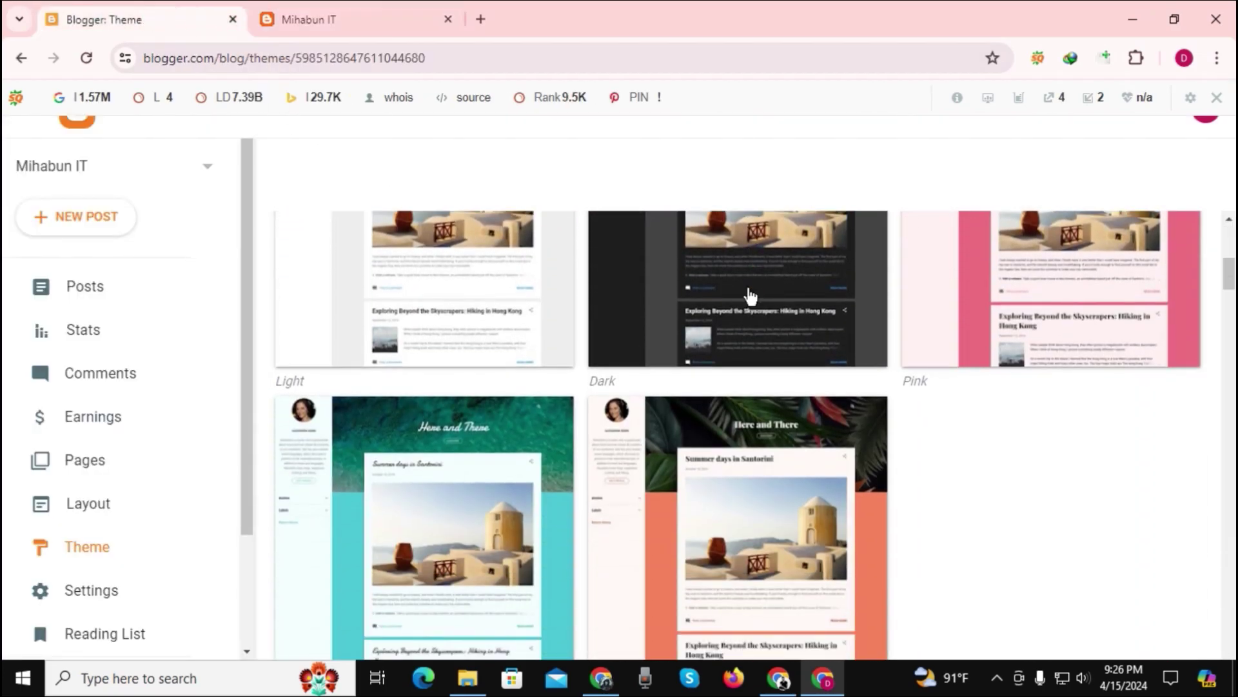
scroll(750, 297, down, 15)
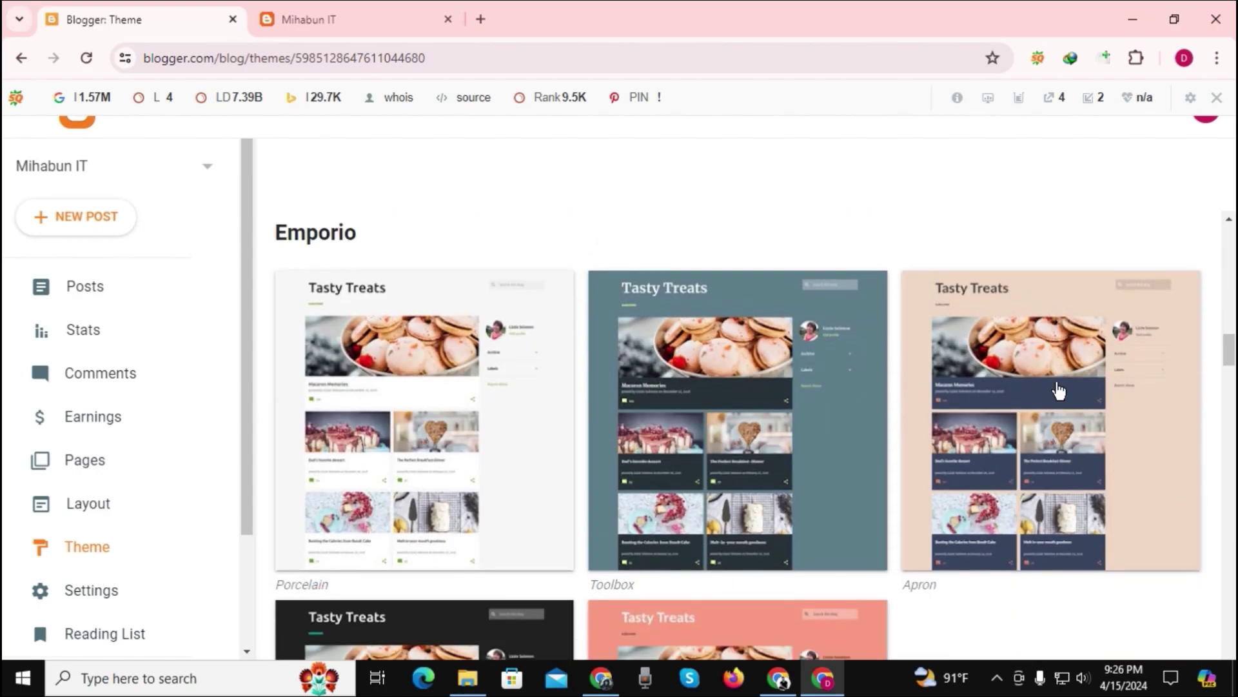
scroll(995, 387, down, 12)
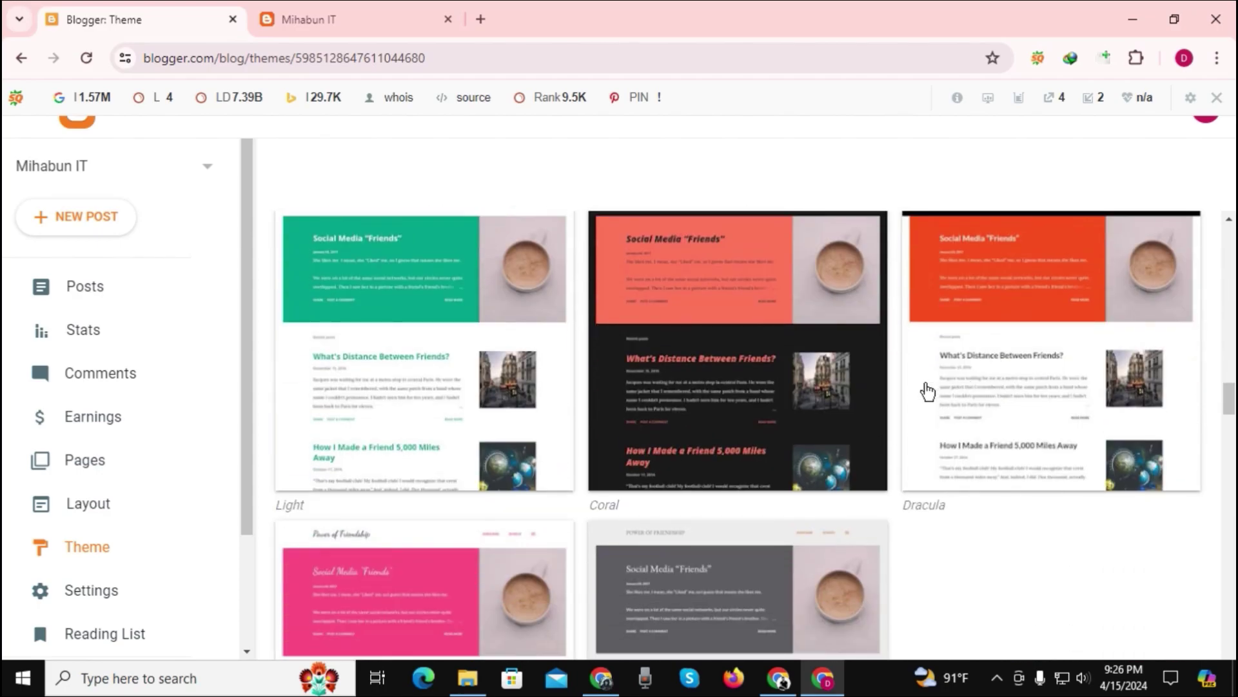
scroll(923, 431, down, 9)
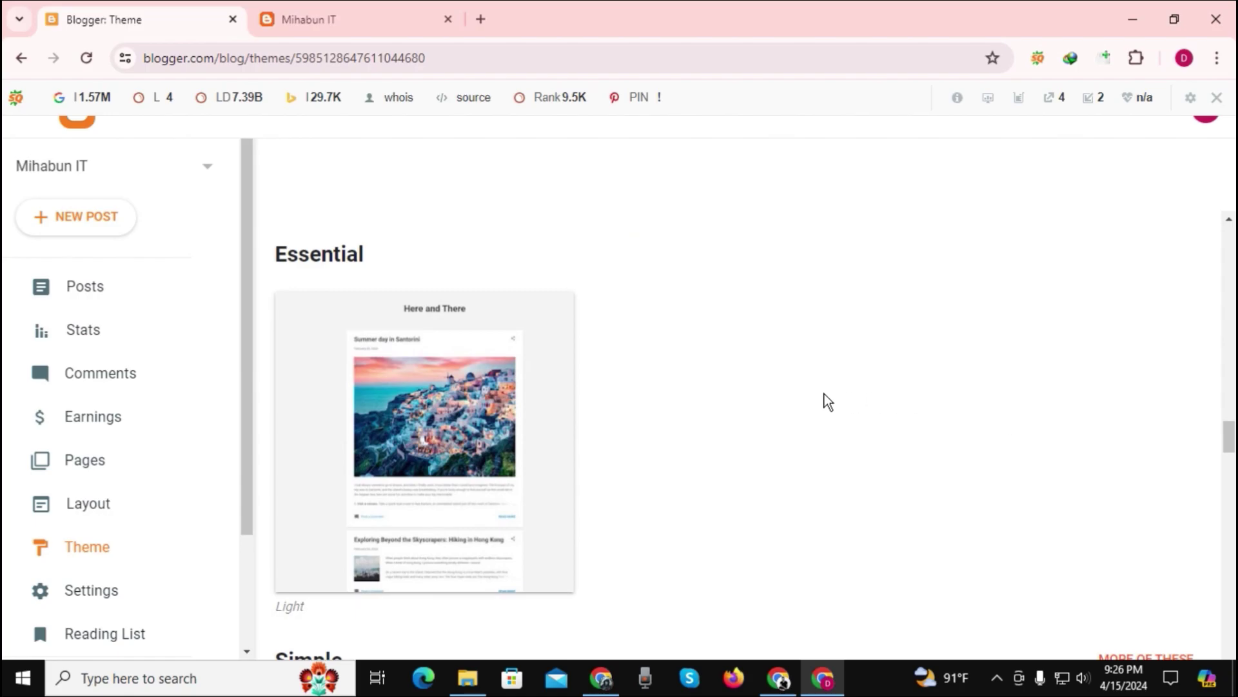
scroll(827, 395, down, 5)
scroll(822, 393, down, 3)
scroll(822, 394, up, 3)
scroll(822, 393, down, 3)
scroll(825, 401, down, 4)
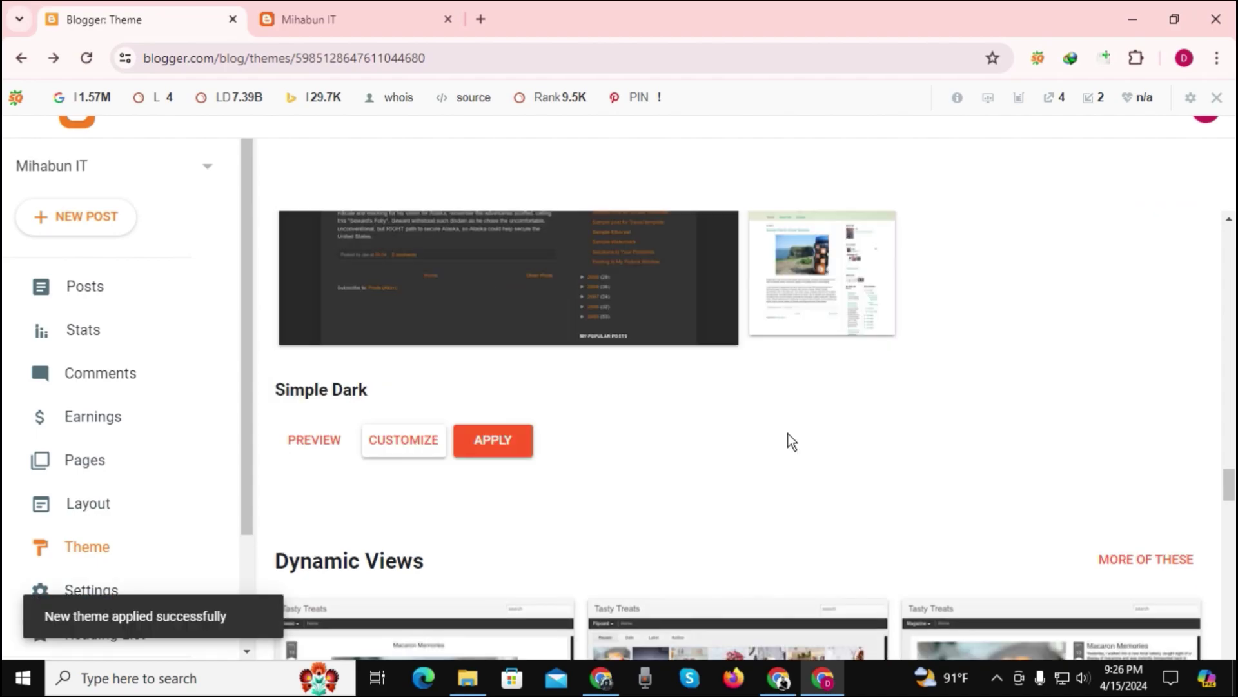
- Reload the public blog page to check how it looks with the Simple Dark theme
scroll(670, 494, up, 4)
click(348, 19)
click(97, 71)
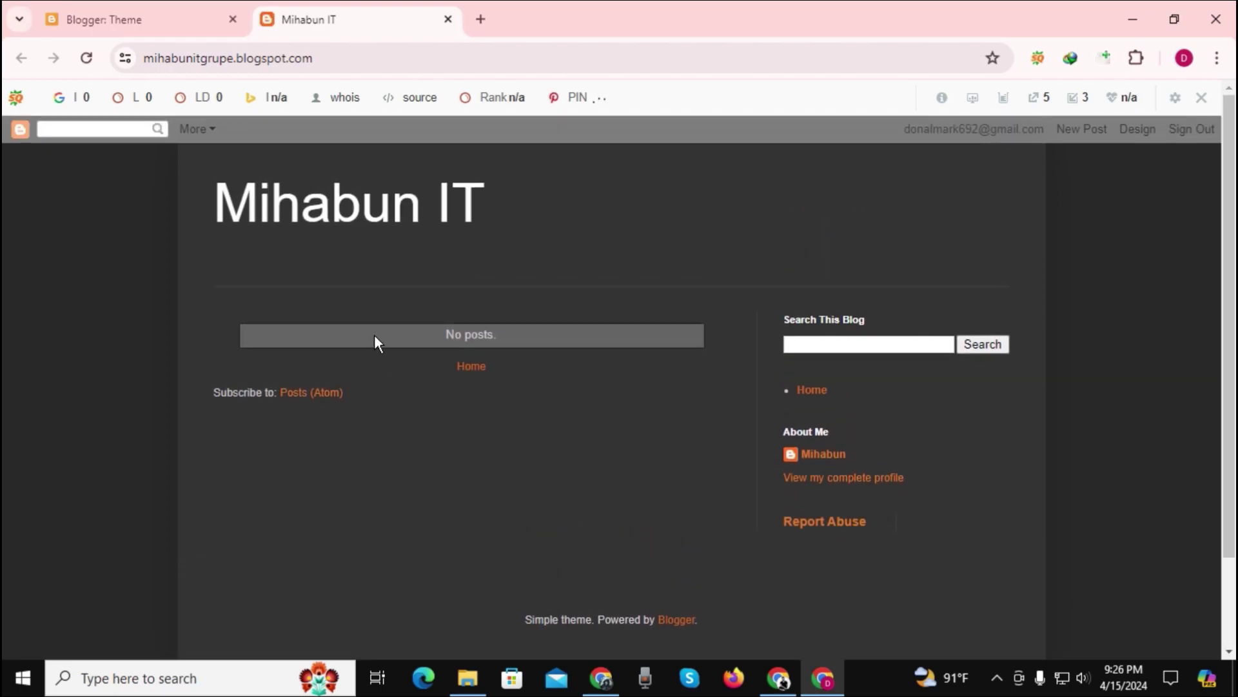
- Create a new post titled "I am a New Man" with two lines giving the author's name and home
click(124, 20)
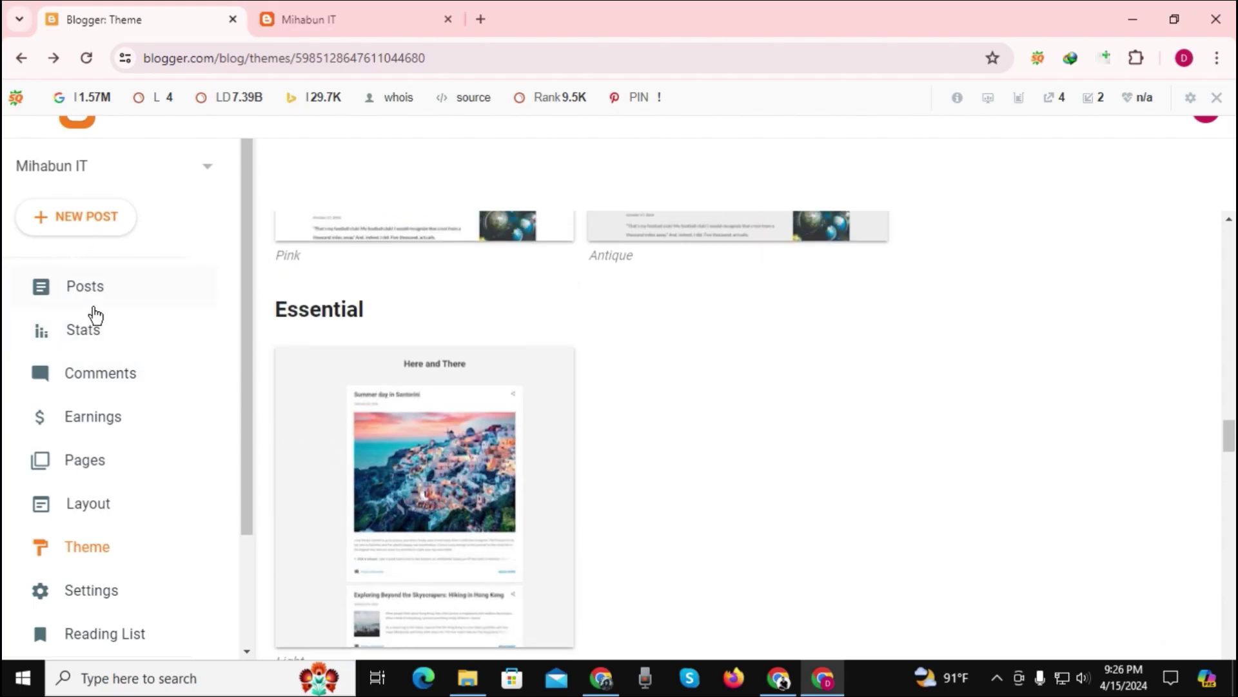
click(87, 225)
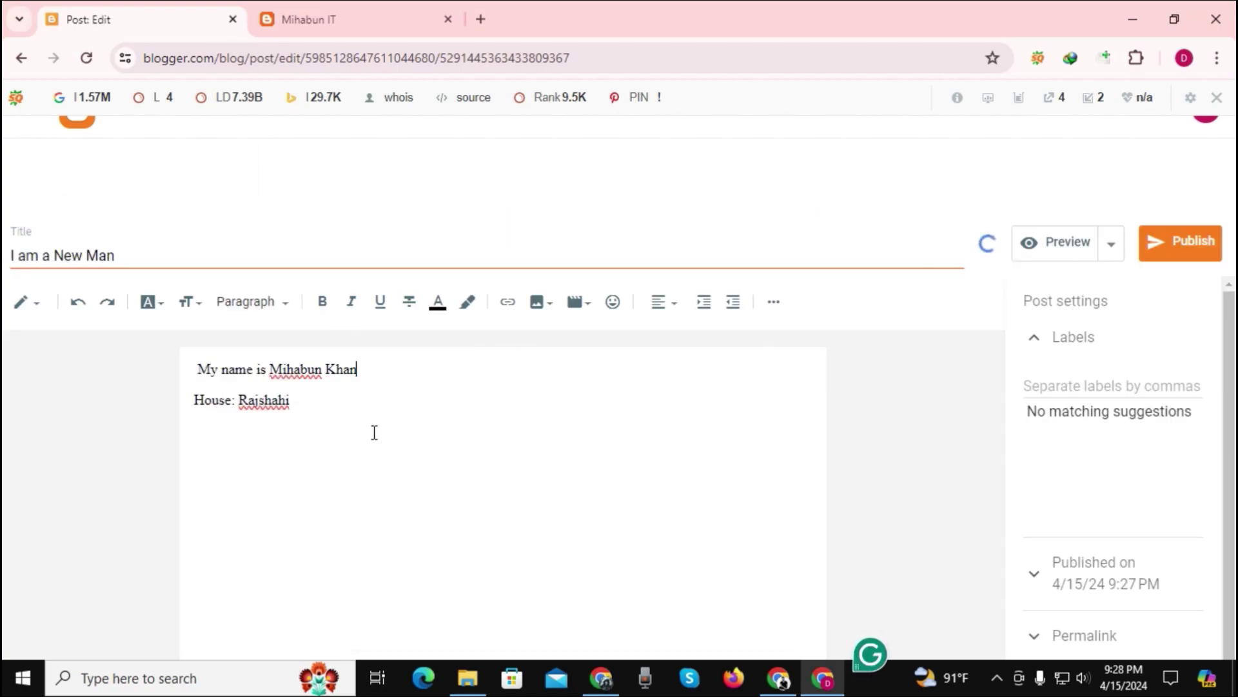
- Insert the group photo from the computer below the post's text and enlarge it
click(334, 416)
key(Return)
key(Return)
click(540, 303)
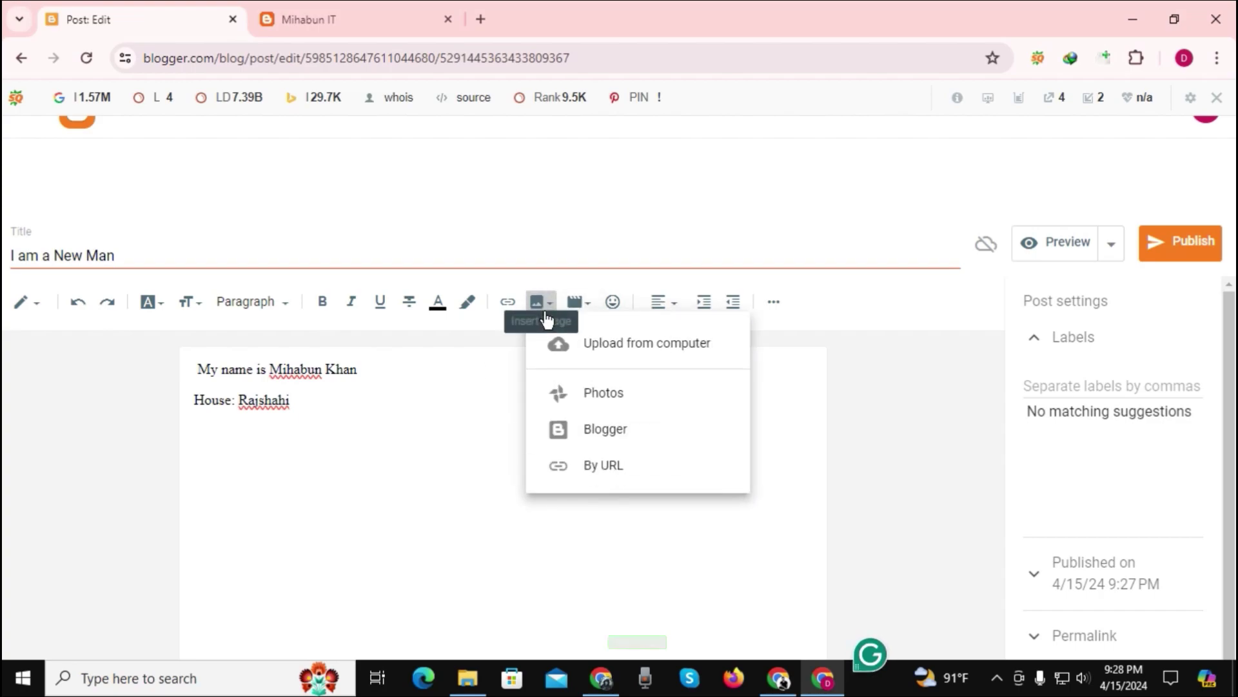
click(598, 359)
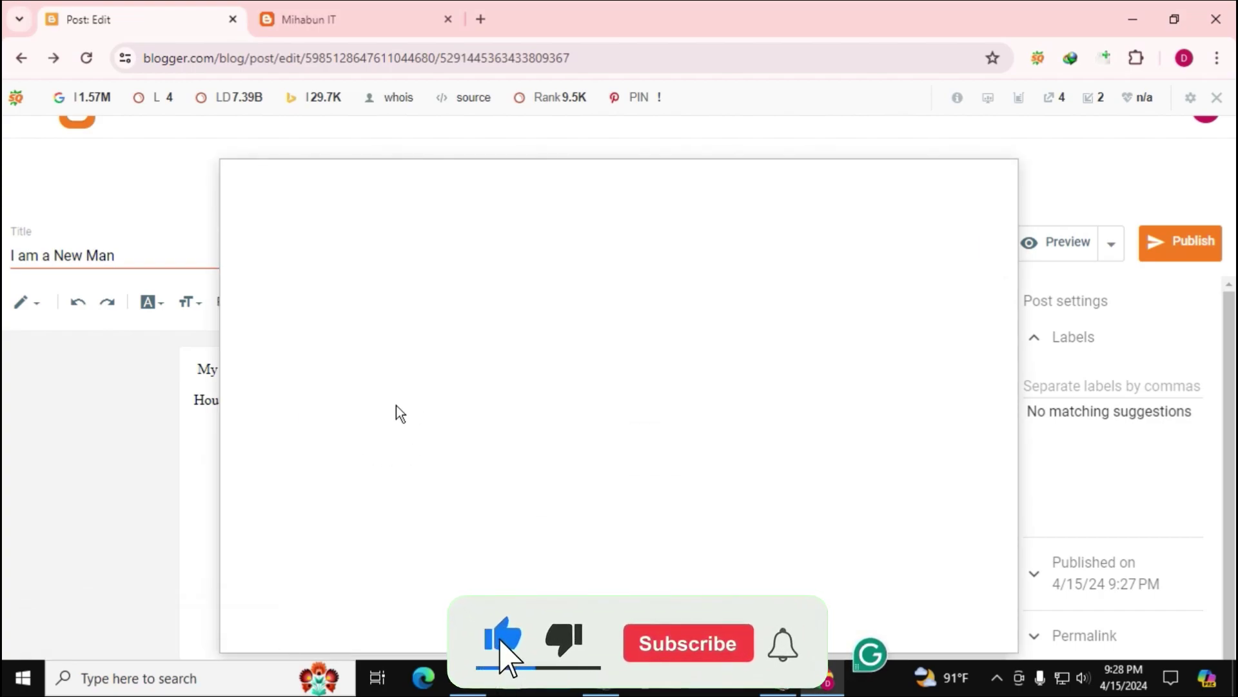
double_click(436, 434)
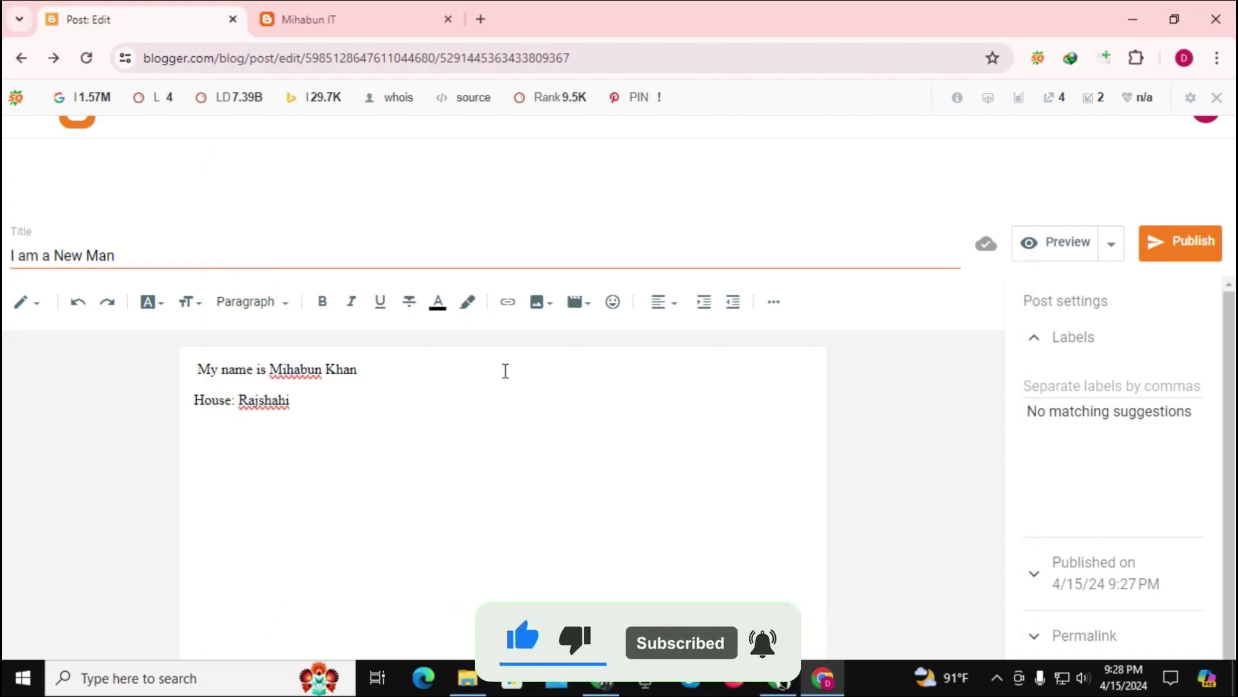
drag(655, 591, 729, 630)
click(210, 497)
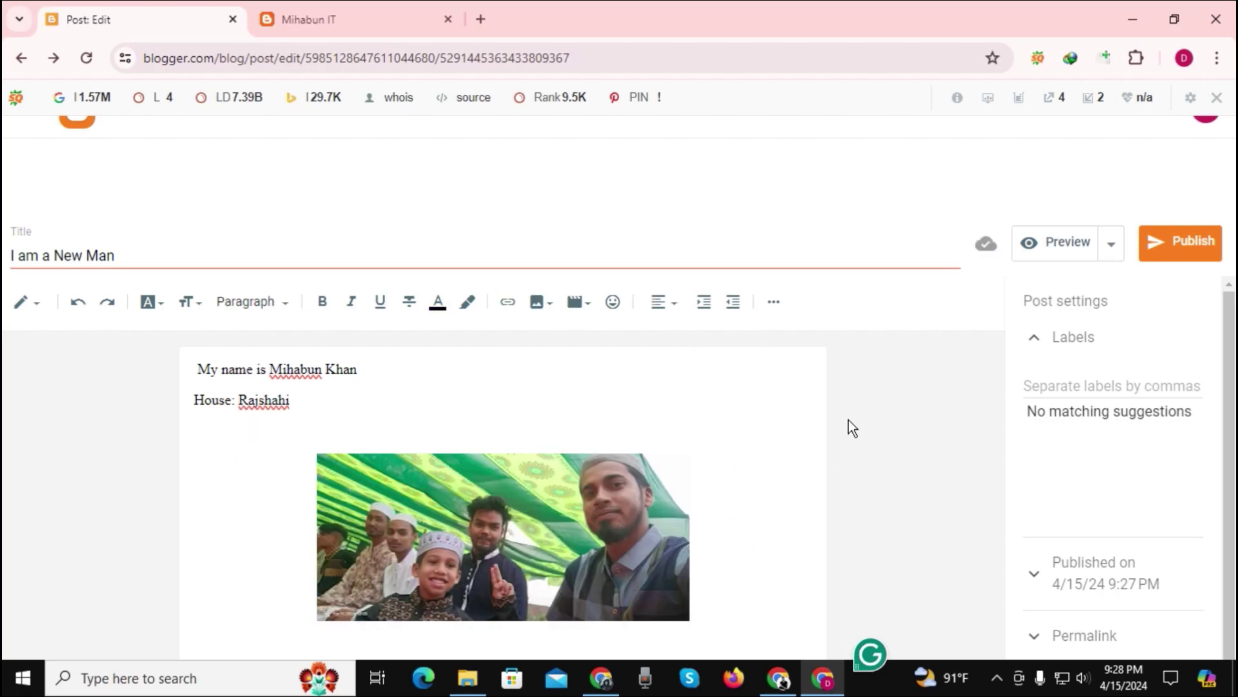
click(620, 555)
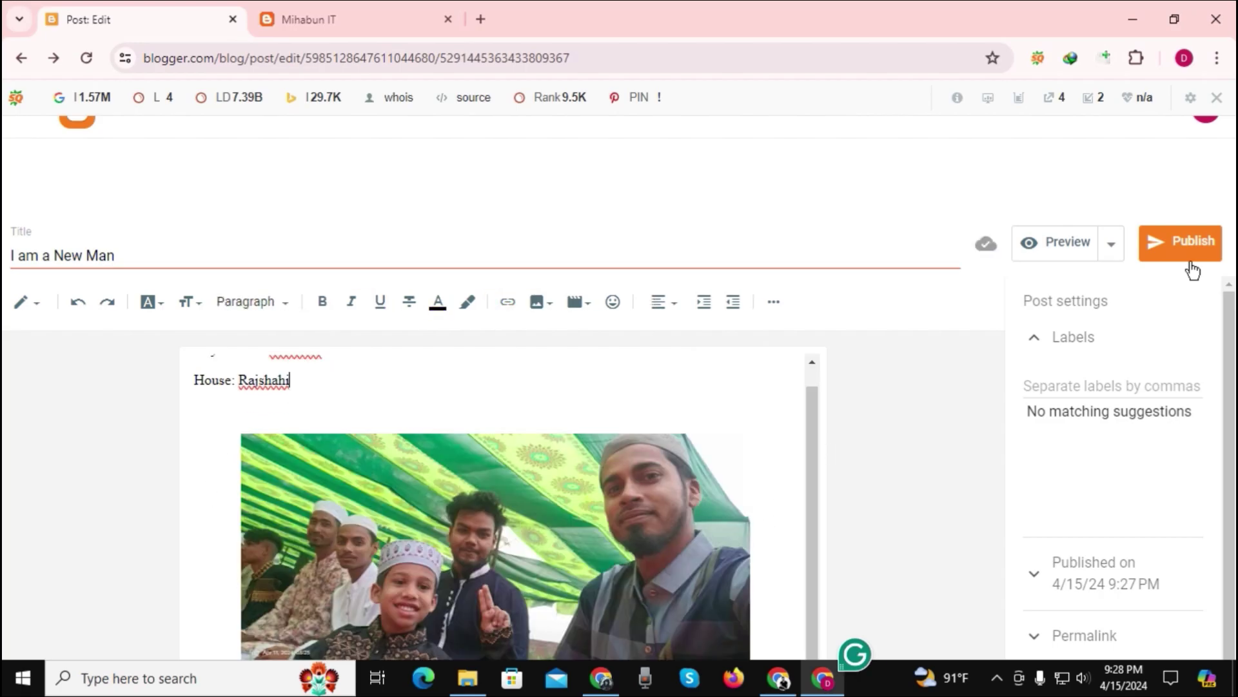
- Publish the post and refresh the blog's public page
click(1192, 269)
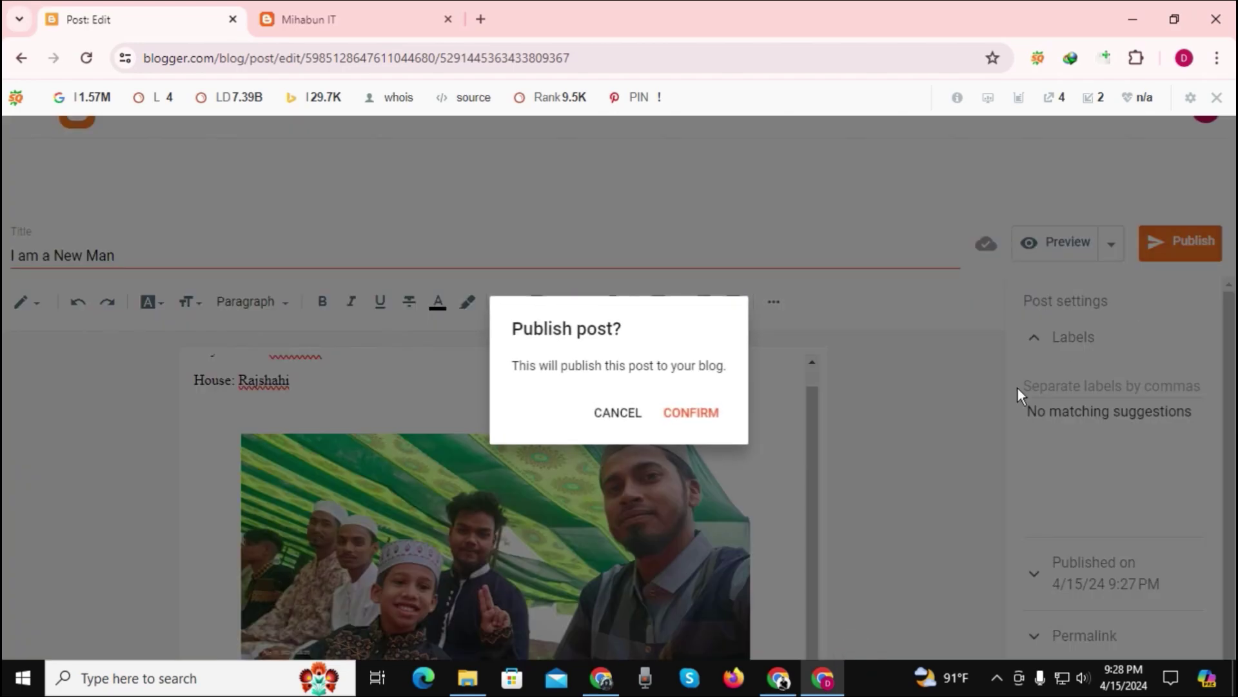
click(710, 427)
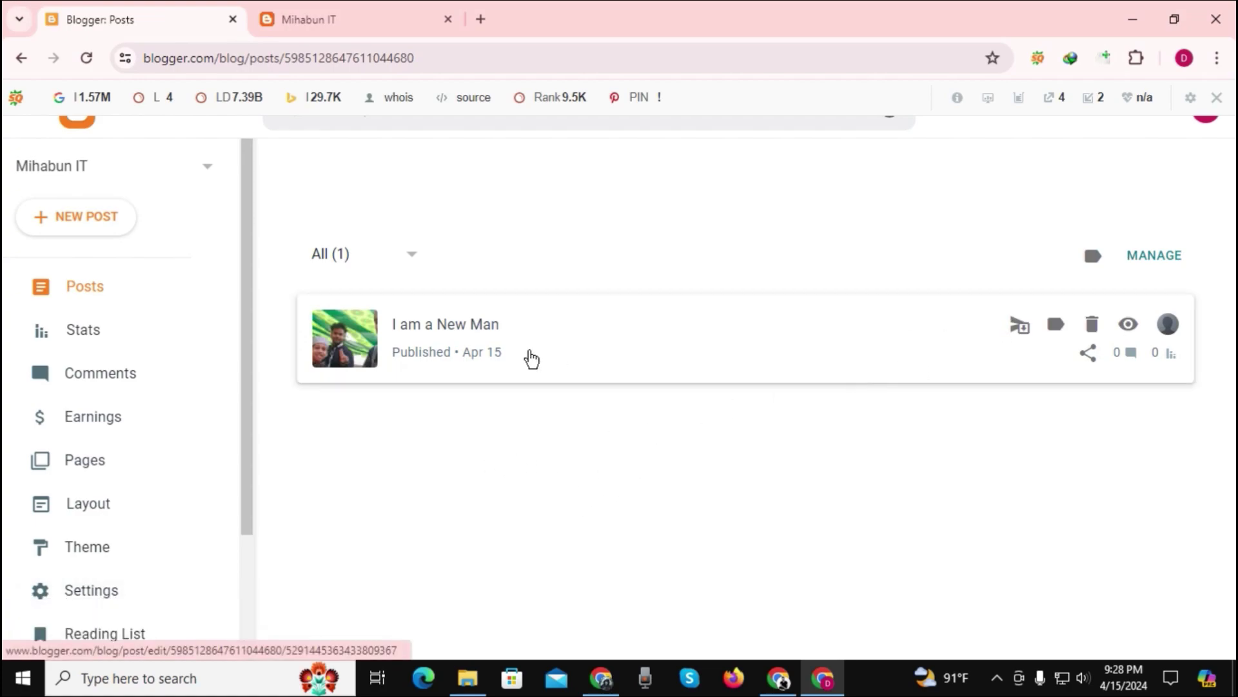
click(331, 11)
click(86, 64)
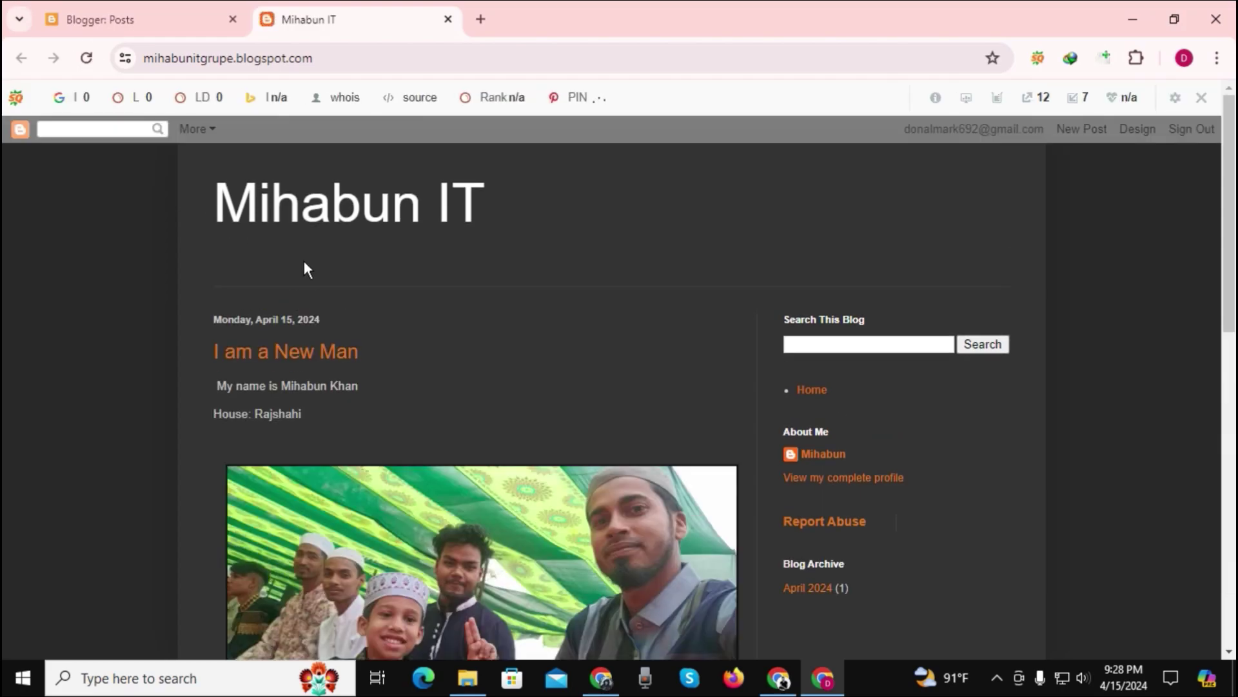
- Examine the published post on the public page, including its text, photo and sharing options
scroll(327, 292, down, 5)
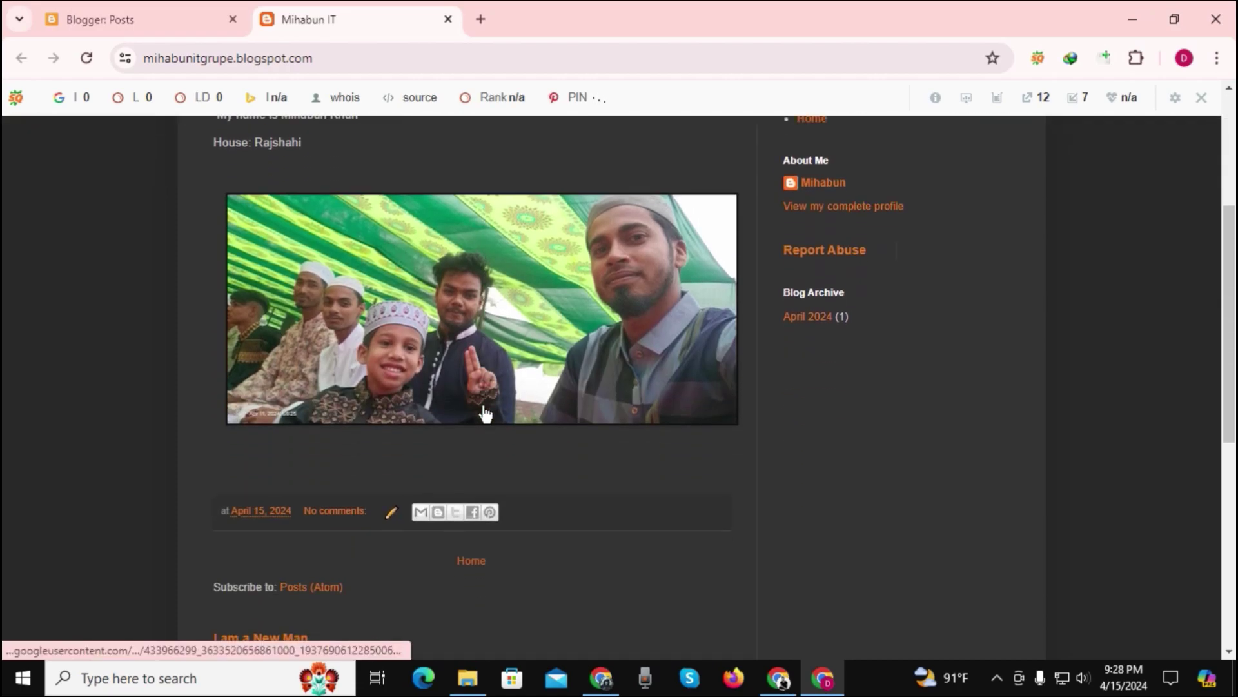
scroll(678, 445, down, 5)
scroll(710, 432, up, 10)
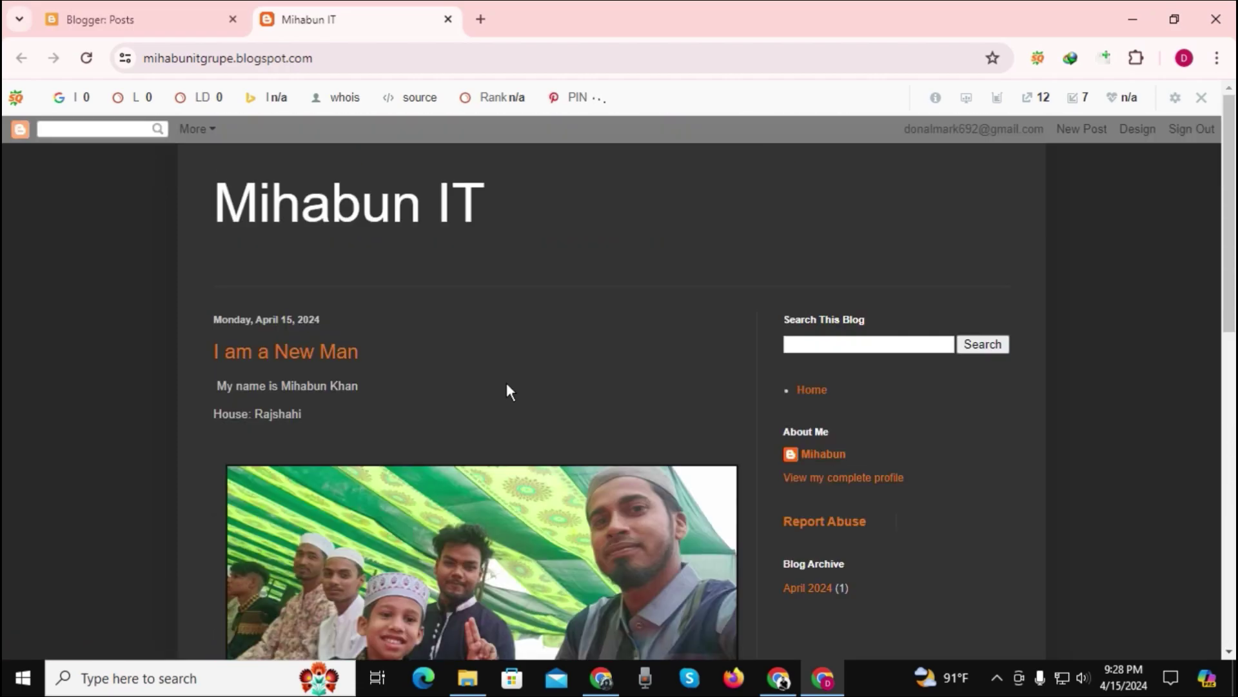
scroll(506, 387, down, 8)
scroll(506, 387, up, 3)
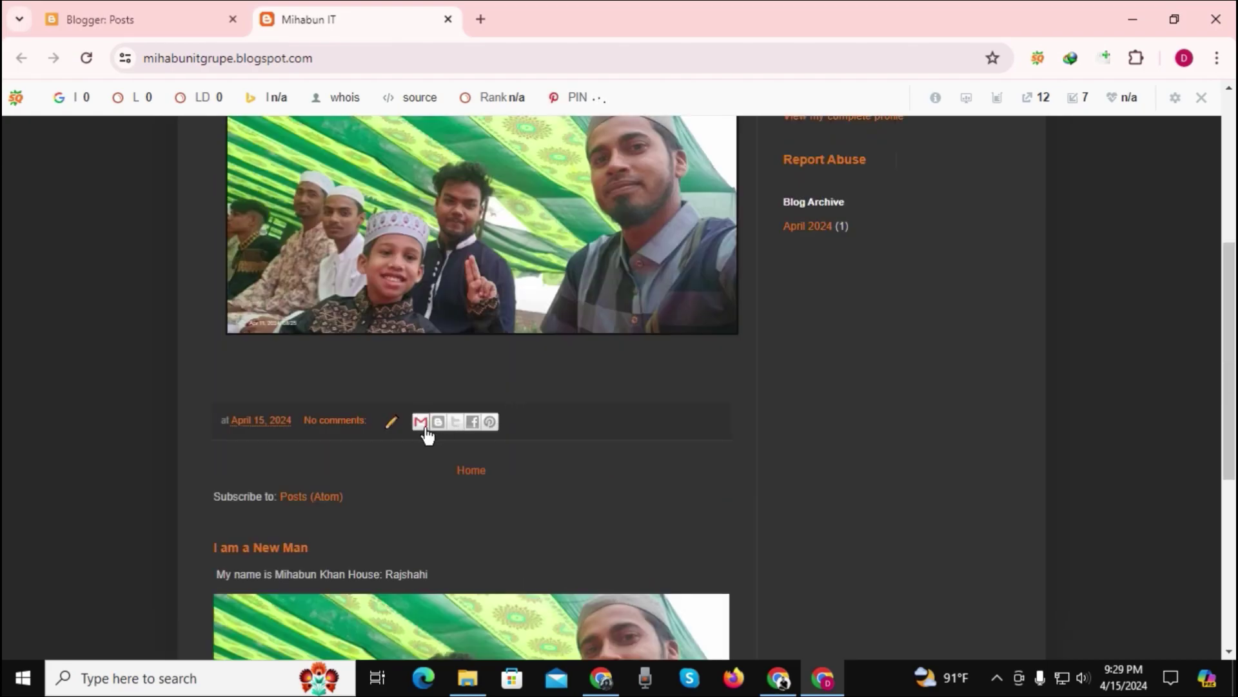
click(438, 421)
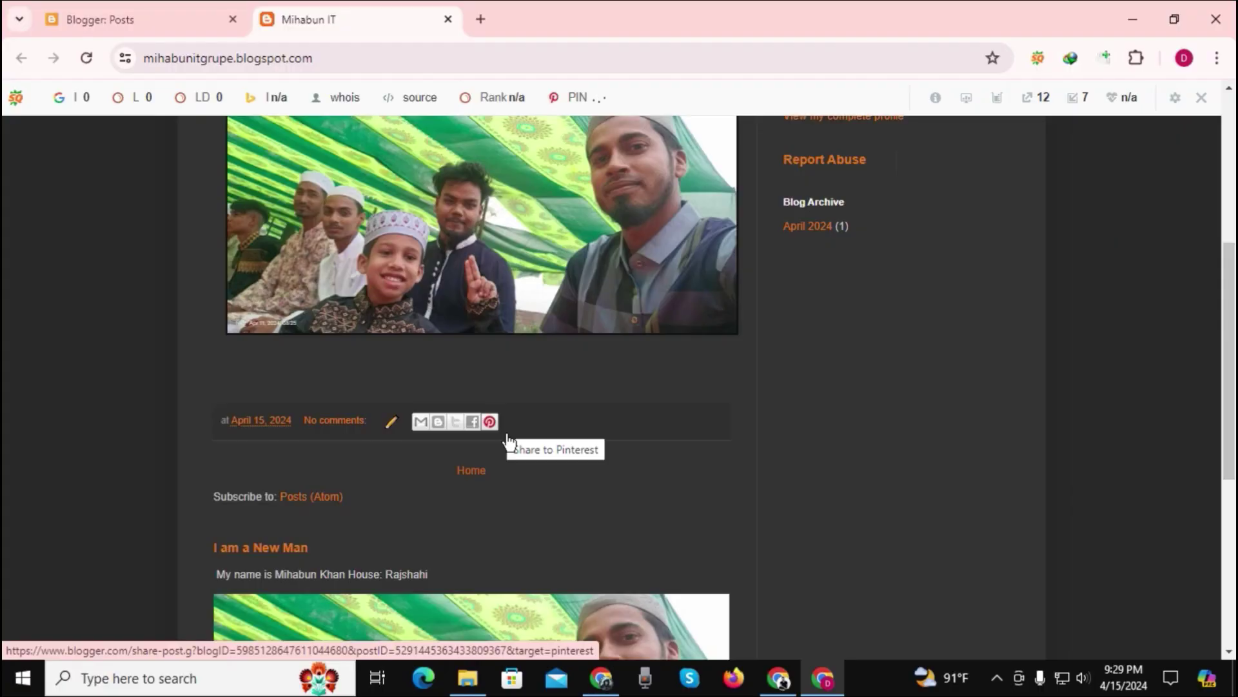
scroll(1021, 493, up, 10)
scroll(671, 438, down, 4)
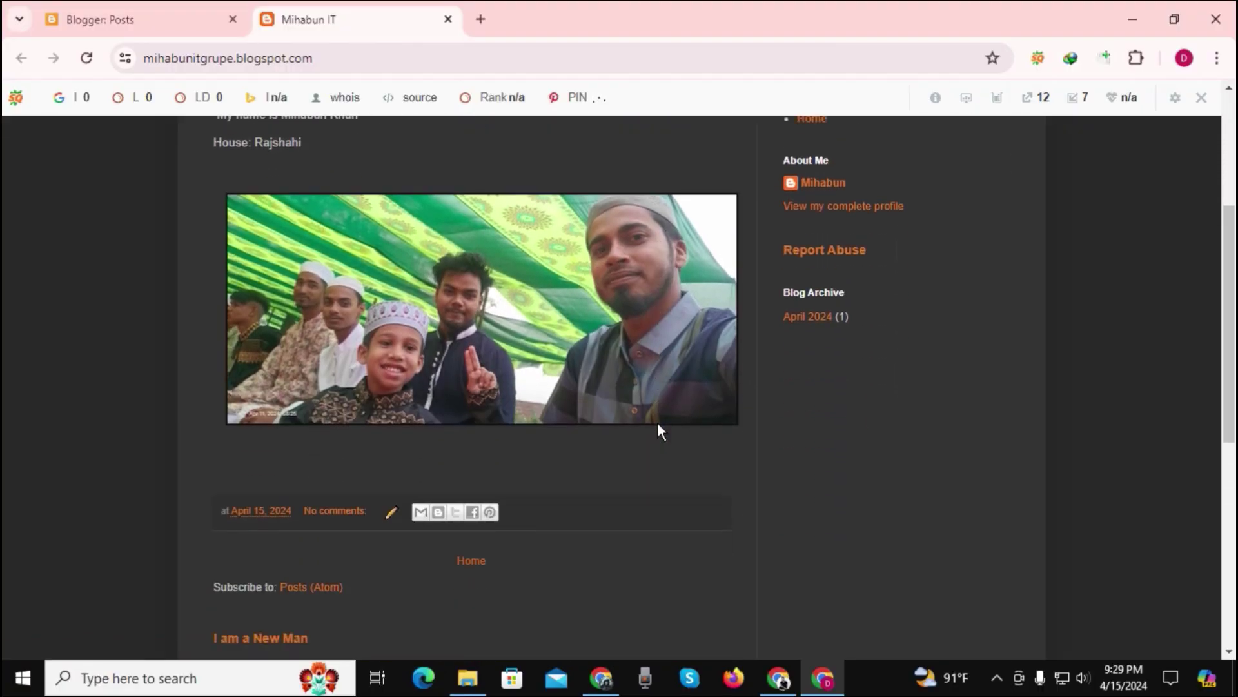
scroll(667, 429, down, 5)
scroll(826, 465, up, 10)
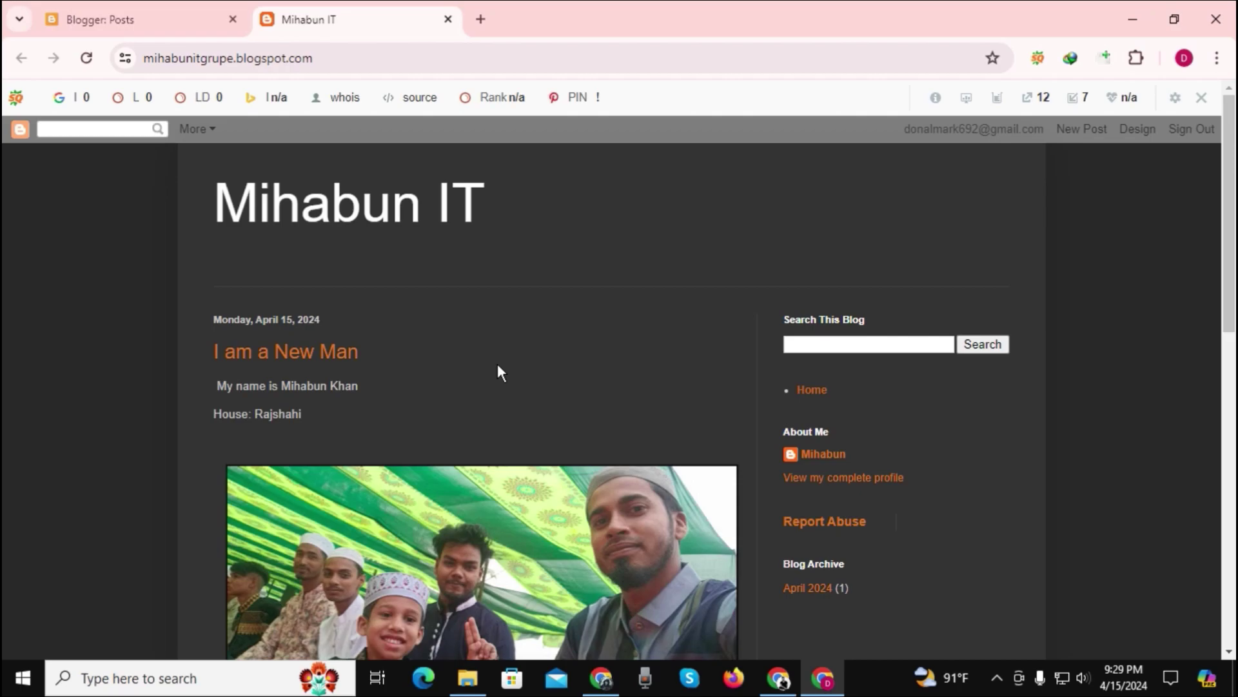
scroll(498, 365, down, 10)
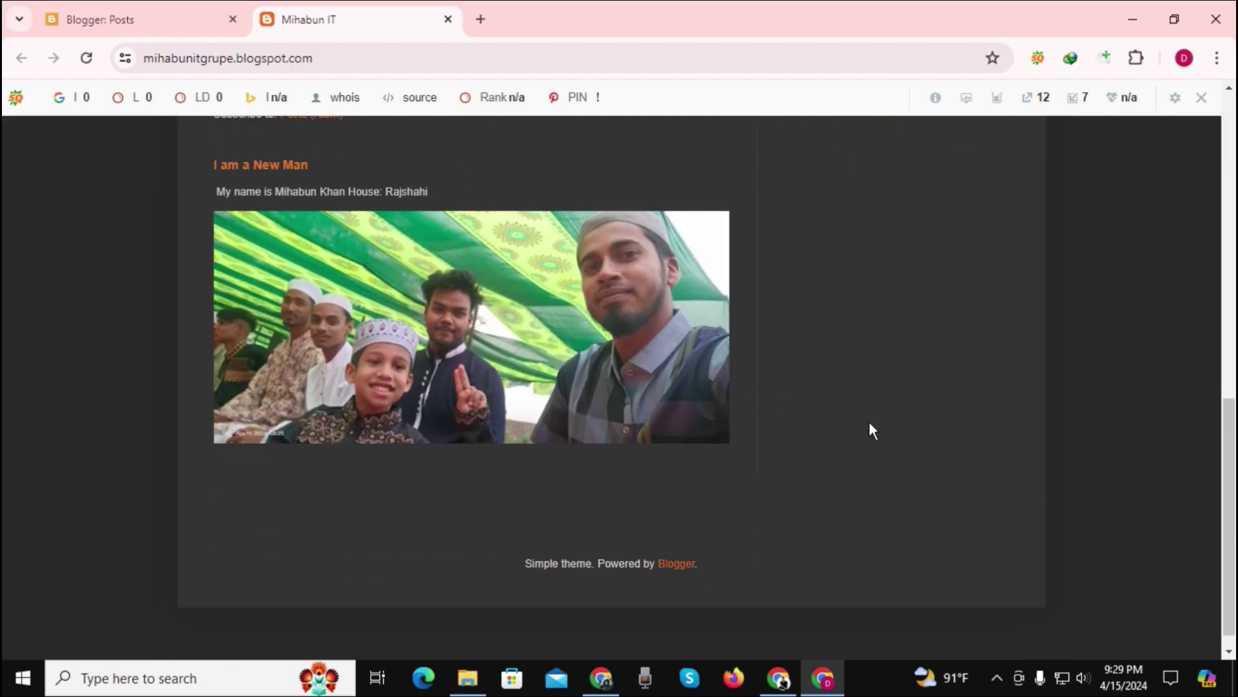
scroll(870, 427, up, 4)
scroll(870, 431, up, 8)
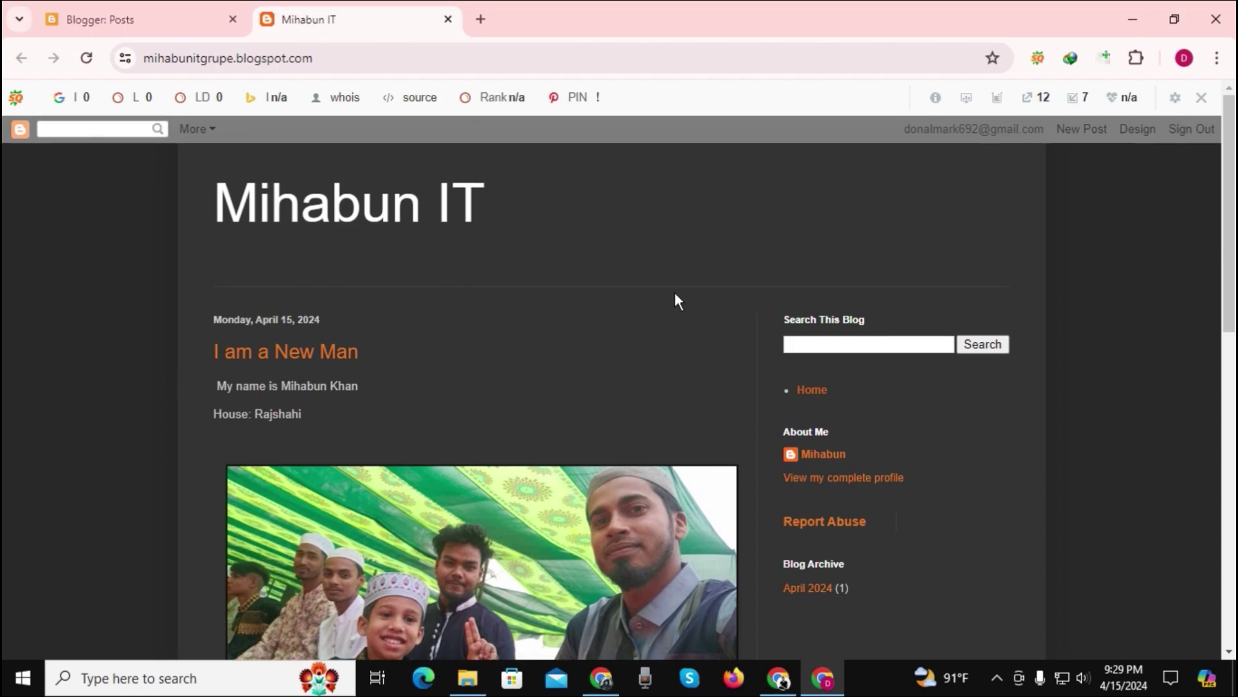